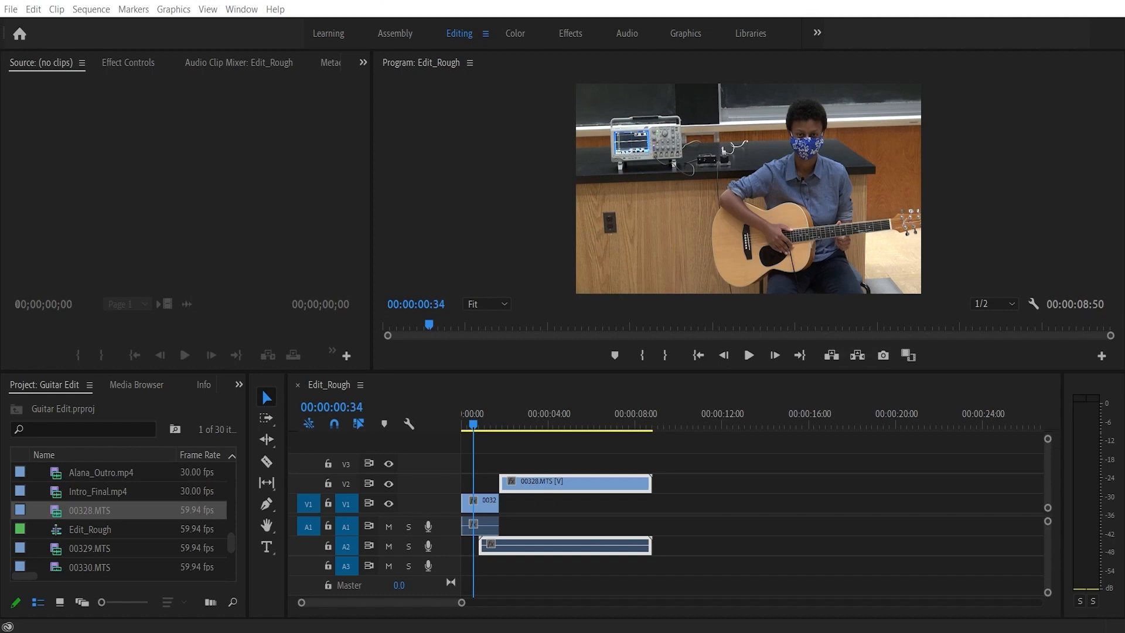
# Step: Delete the 00328.MTS clip on V2 and place 00332.MTS on V1 shortly after the 00329.MTS clip
pyautogui.click(614, 479)
pyautogui.press('Delete')
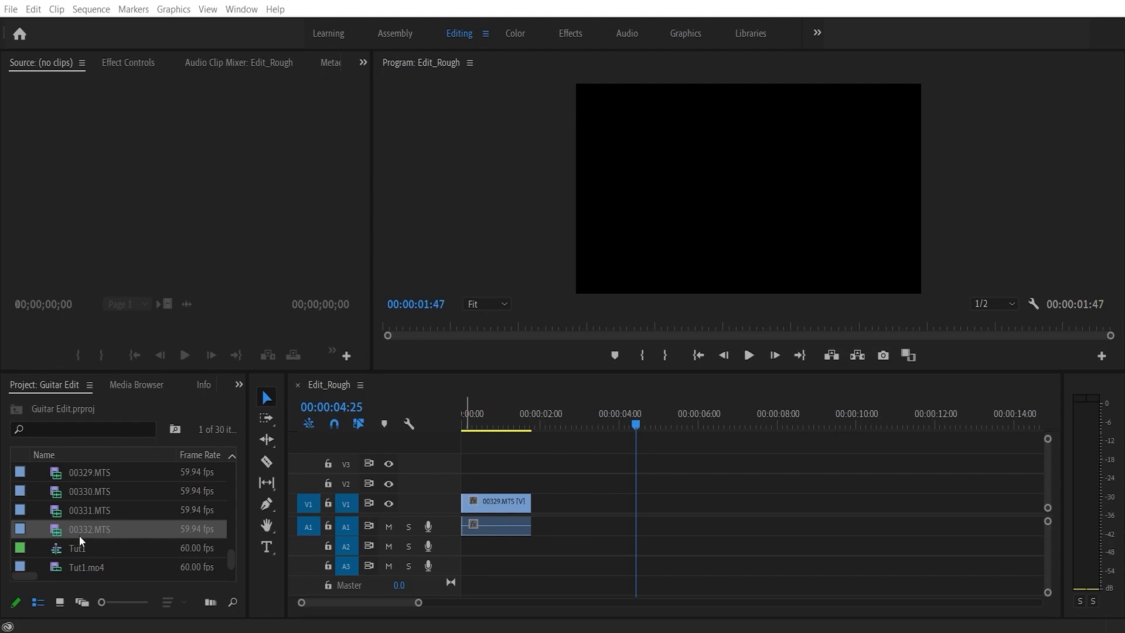
pyautogui.moveTo(92, 533); pyautogui.dragTo(548, 524)
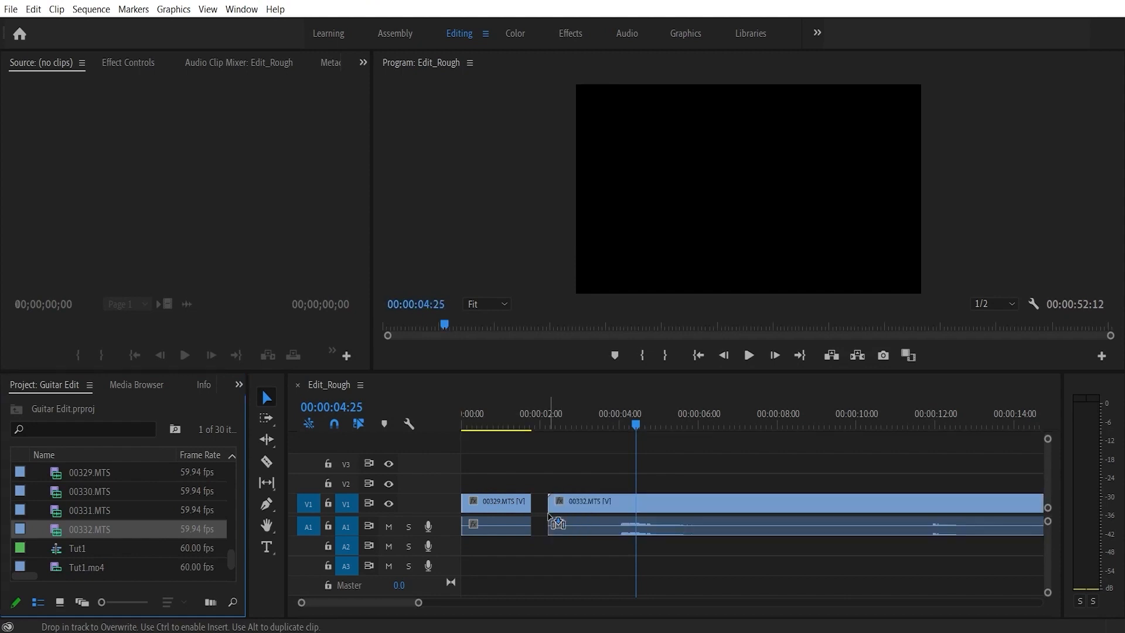
# Step: Split the 00332.MTS clip on V1 at 00:00:03:55 with the Razor tool
pyautogui.moveTo(635, 424); pyautogui.dragTo(616, 427)
pyautogui.click(267, 461)
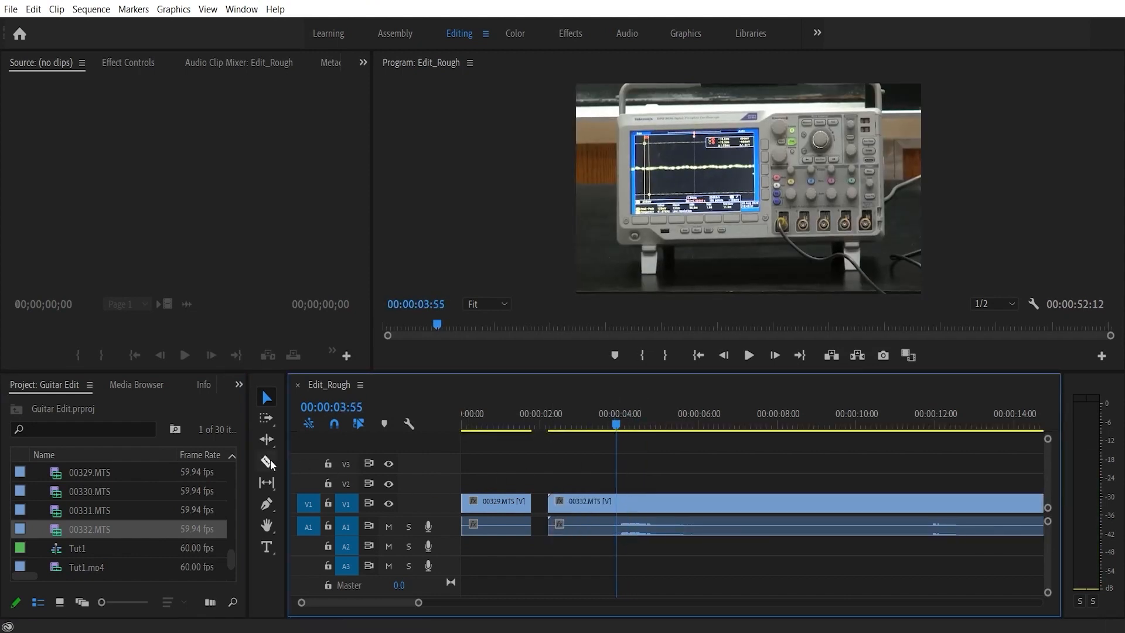
pyautogui.click(618, 503)
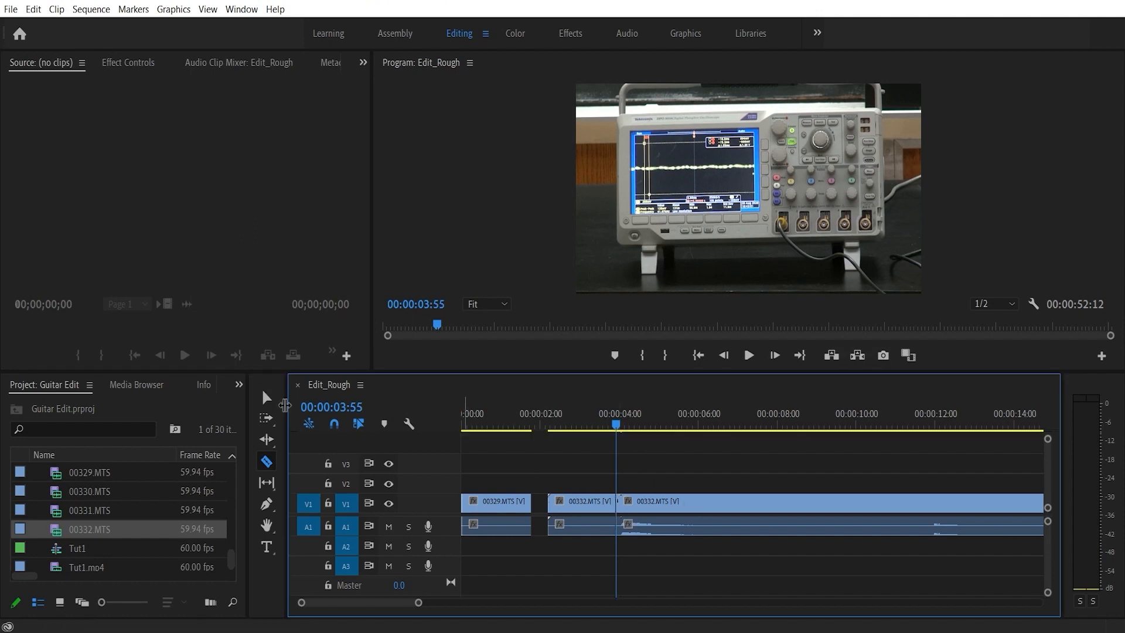
# Step: Delete the part of 00332.MTS after the cut and ripple delete the gap between the two remaining clips
pyautogui.click(266, 399)
pyautogui.click(692, 500)
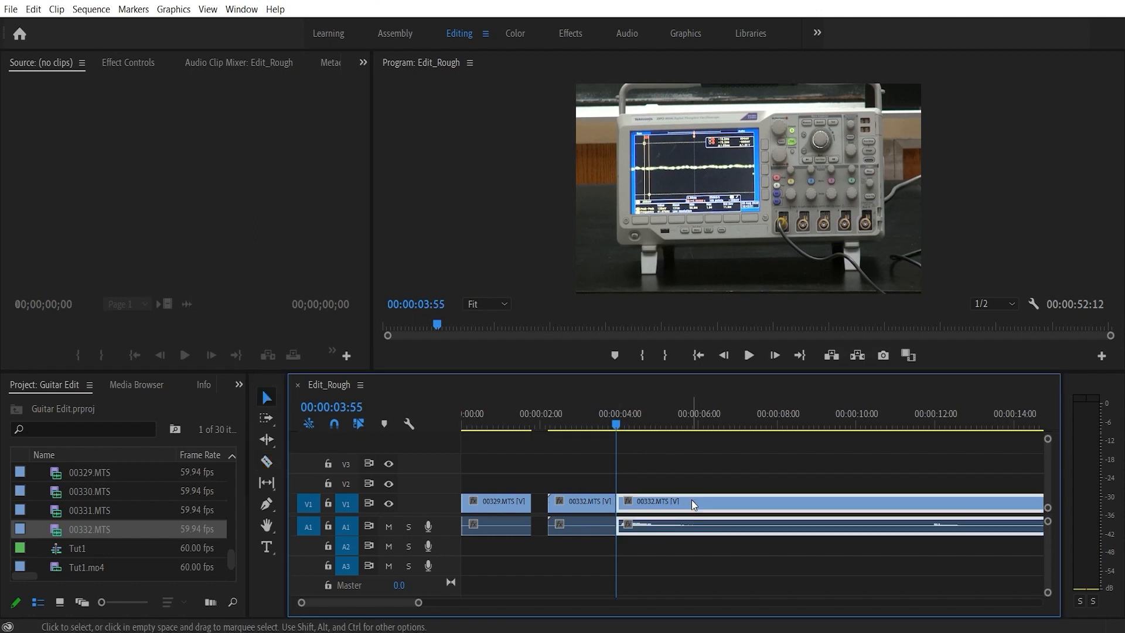
pyautogui.press('Delete')
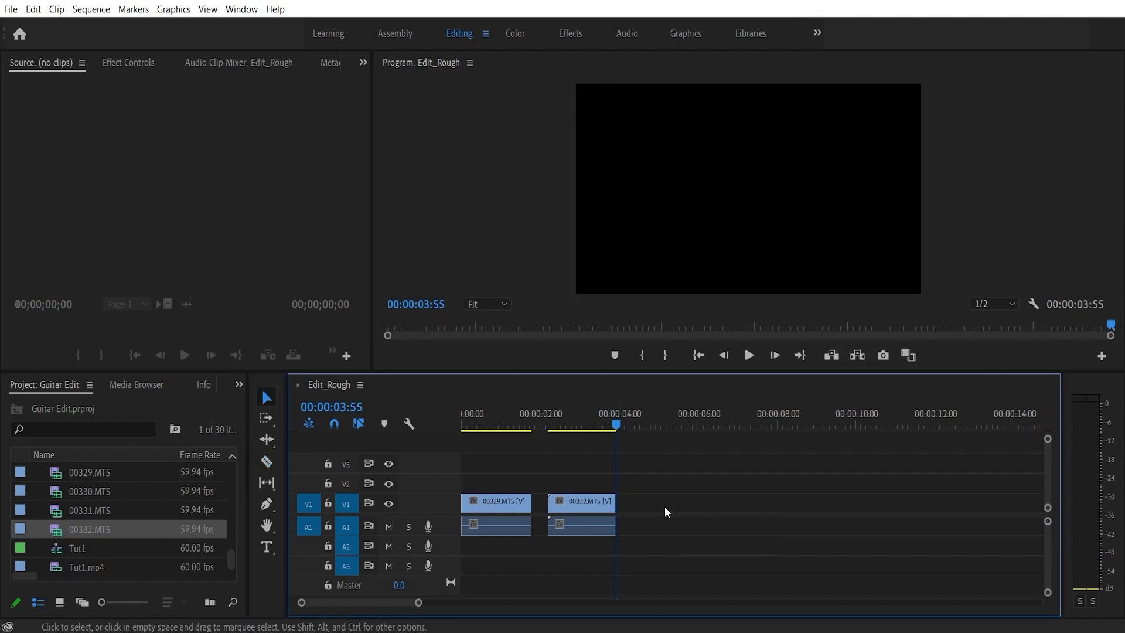
pyautogui.rightClick(538, 502)
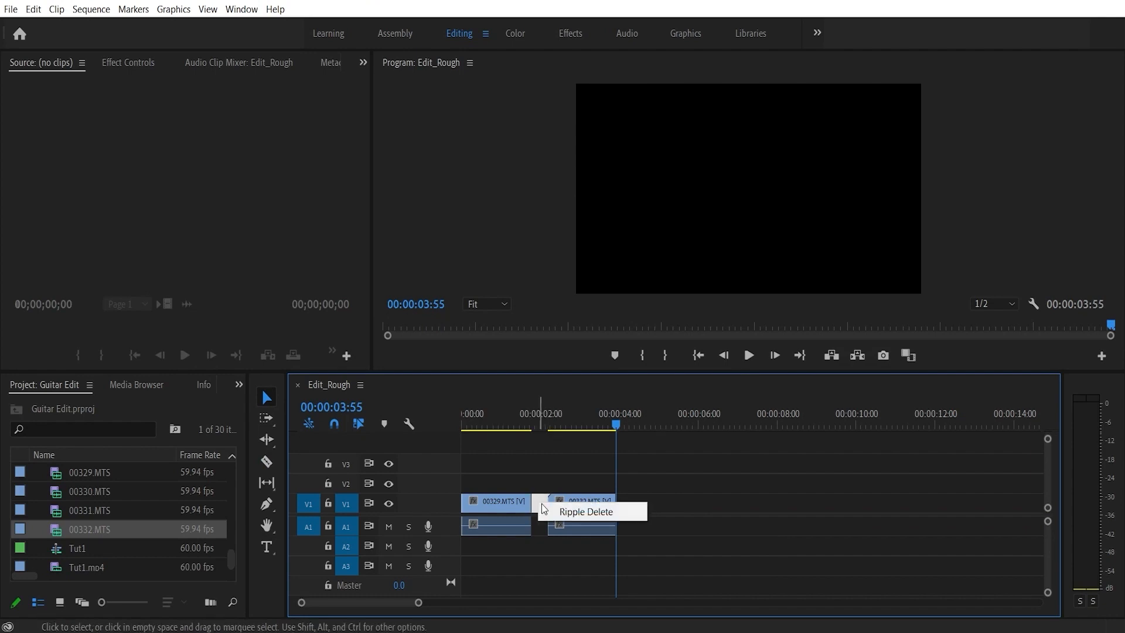
pyautogui.click(561, 512)
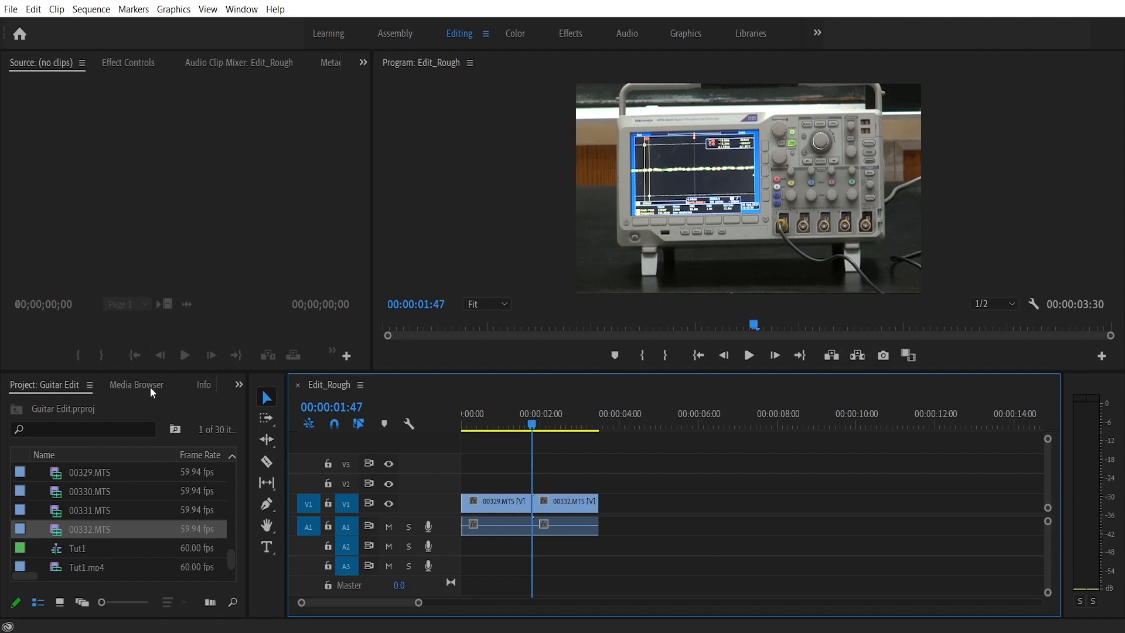
# Step: Apply the Film Dissolve video transition at the cut between 00329.MTS and 00332.MTS
pyautogui.click(239, 385)
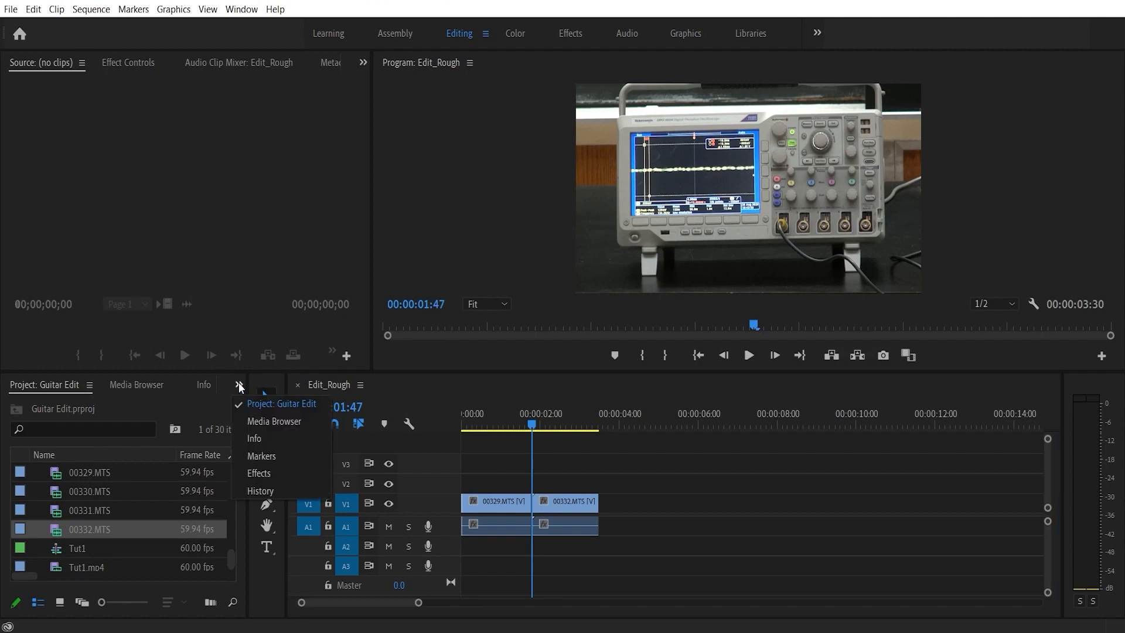
pyautogui.click(255, 473)
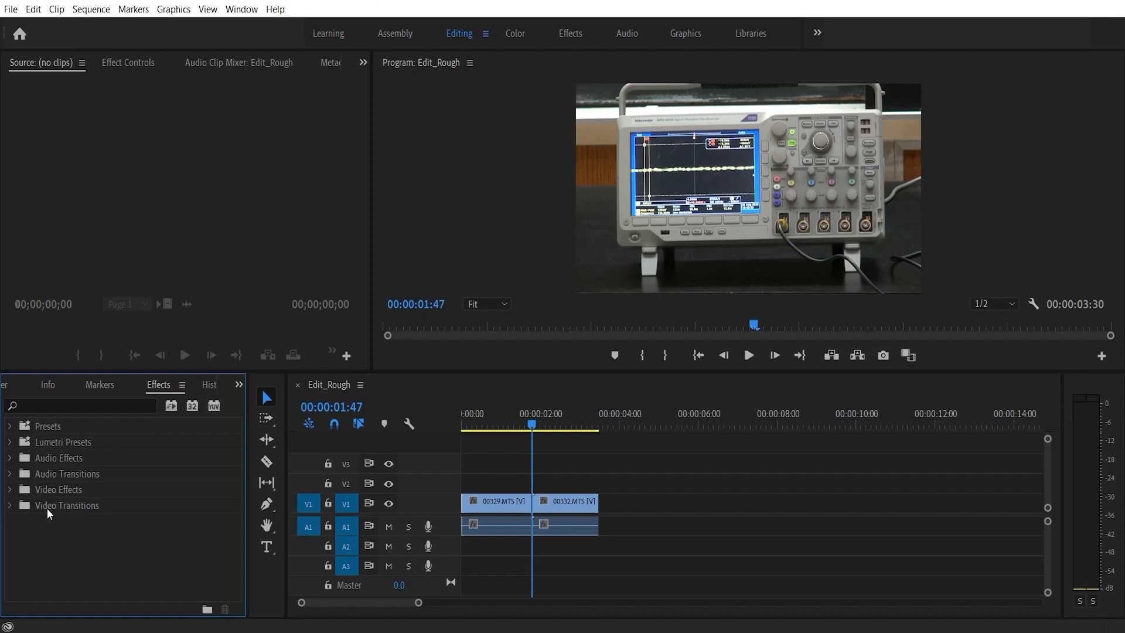
pyautogui.click(10, 507)
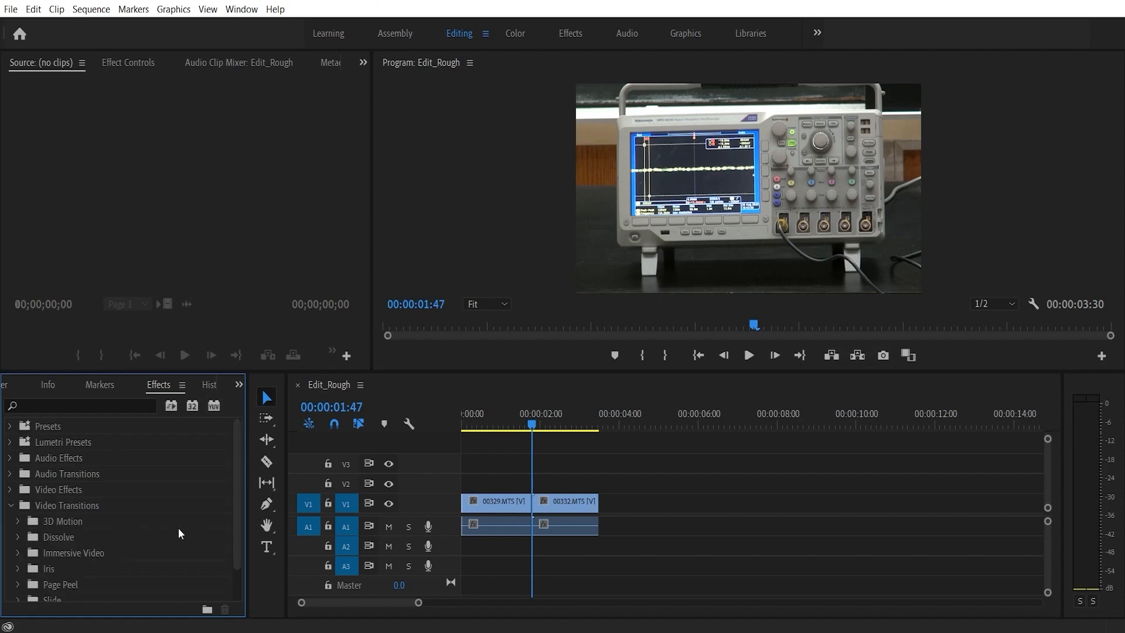
pyautogui.scroll(-1, 178, 528)
pyautogui.click(17, 520)
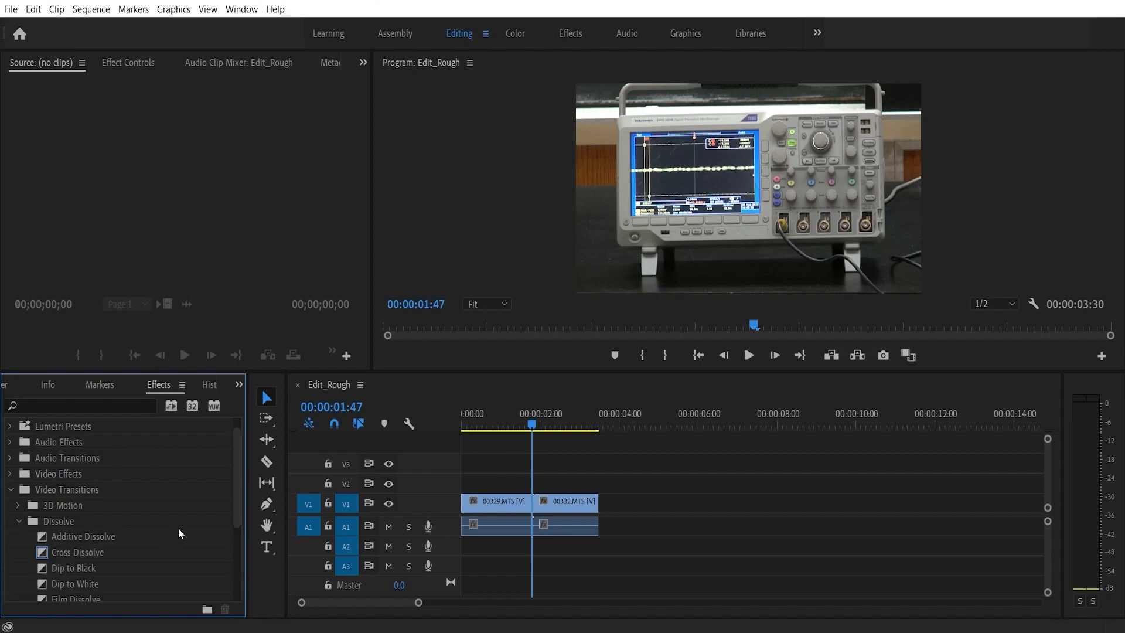
pyautogui.scroll(-3, 138, 533)
pyautogui.moveTo(57, 518); pyautogui.dragTo(536, 509)
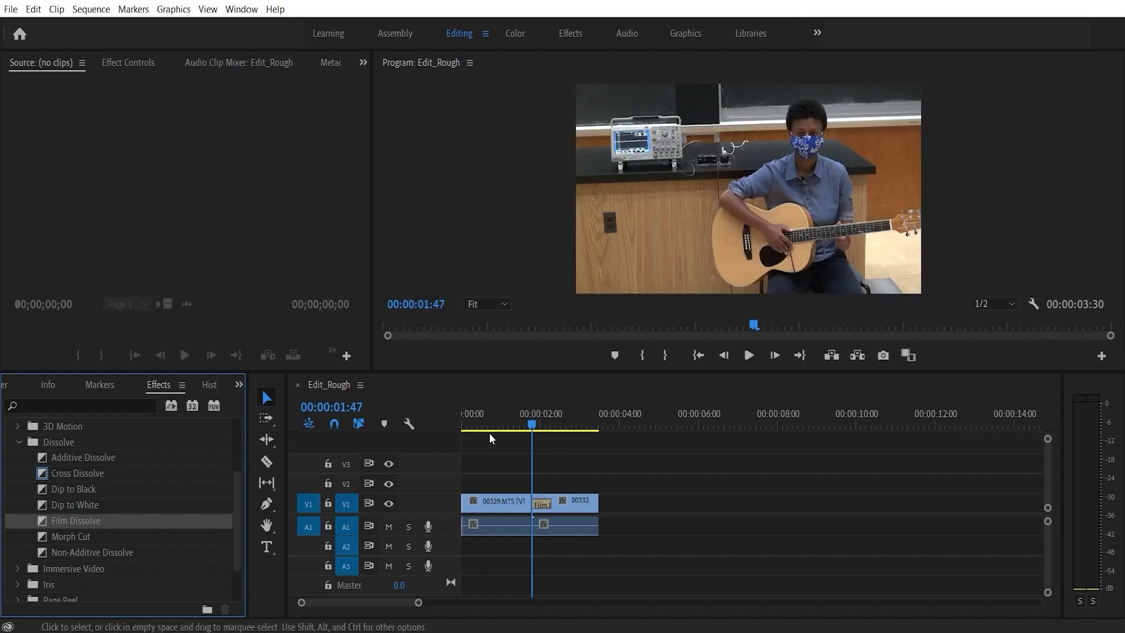
# Step: Play the sequence across the cut, once from 00:00:01:09 and again from the start, to preview the dissolve
pyautogui.moveTo(536, 424); pyautogui.dragTo(507, 432)
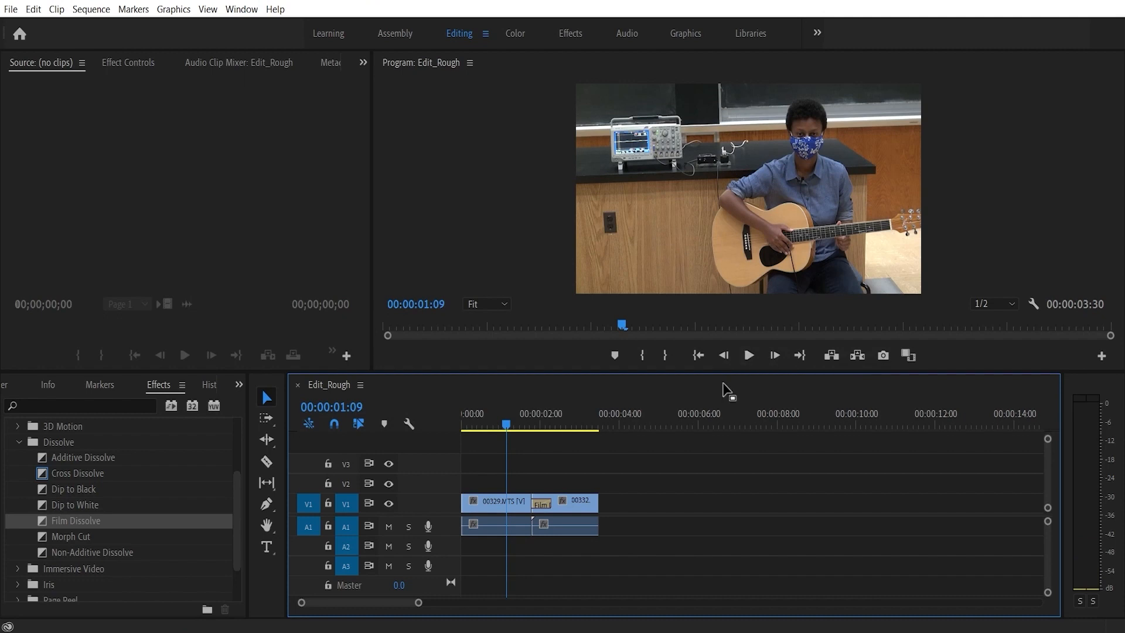
pyautogui.press('space')
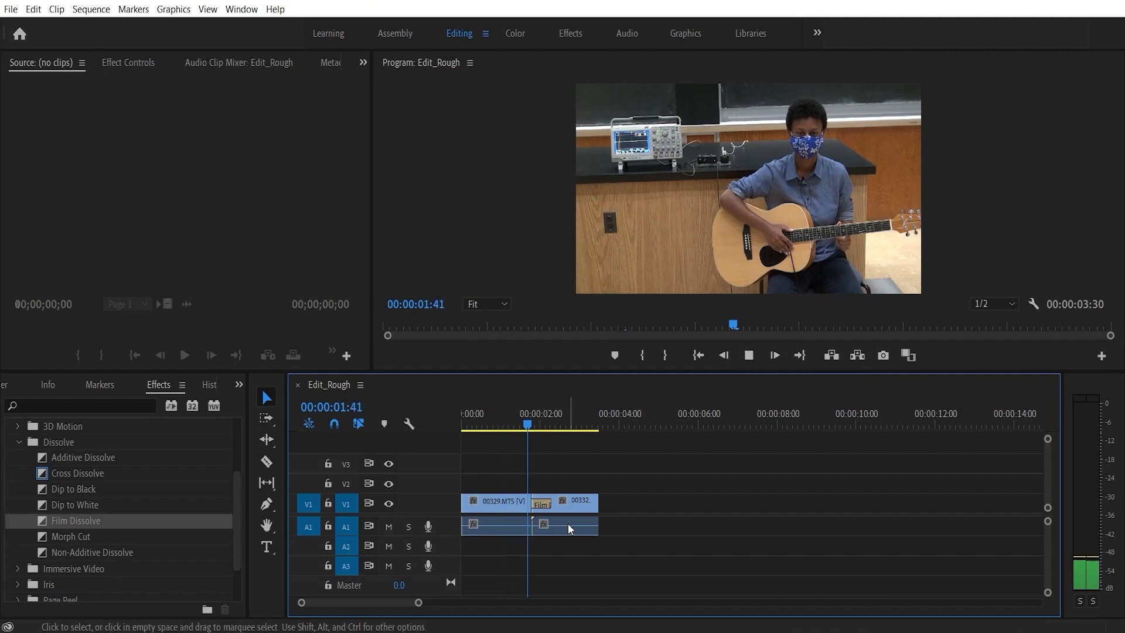
pyautogui.press('space')
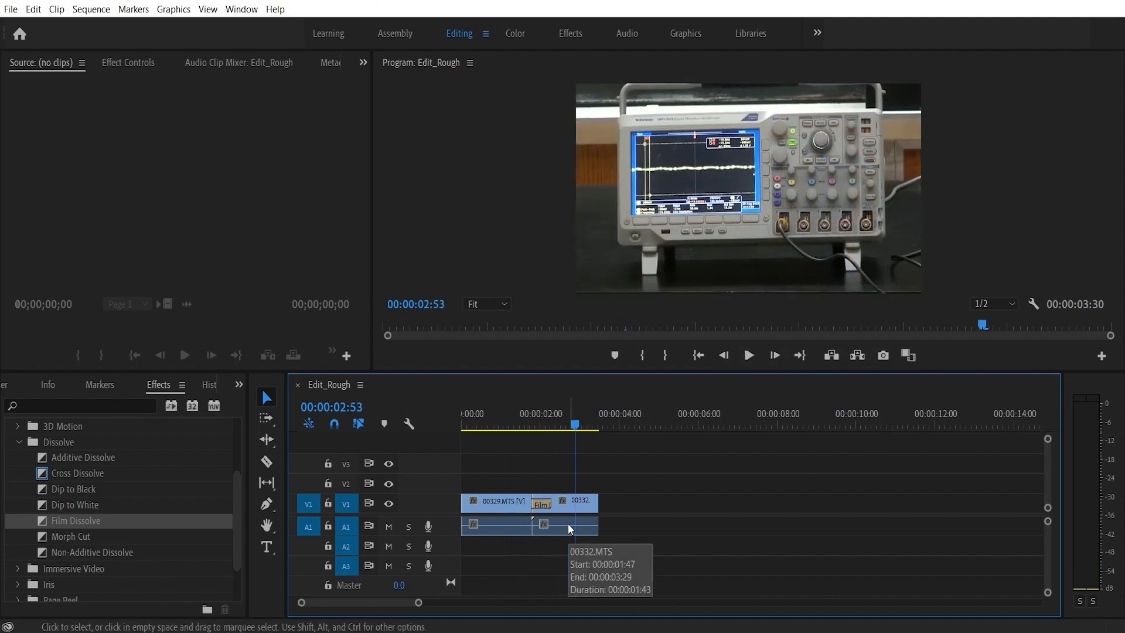
pyautogui.moveTo(575, 423); pyautogui.dragTo(463, 432)
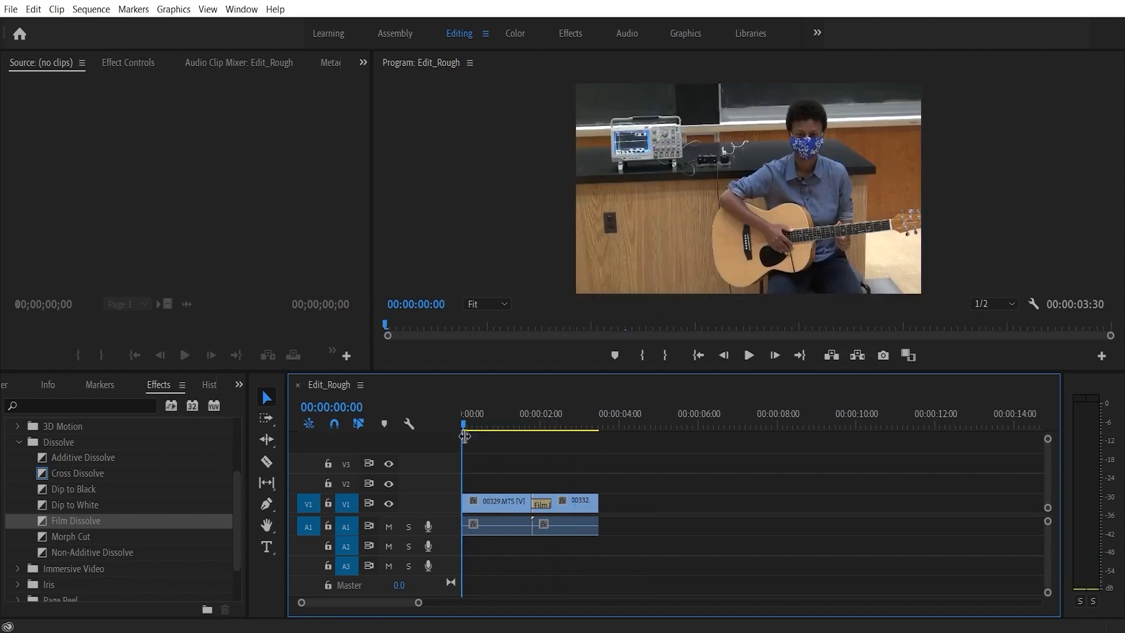
pyautogui.press('space')
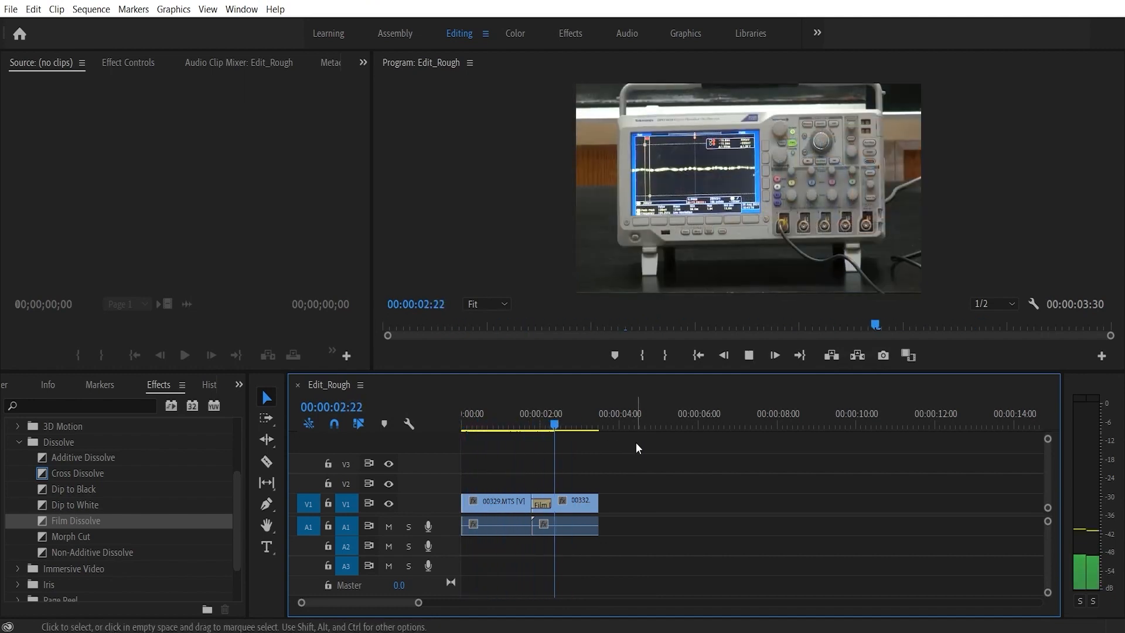
pyautogui.press('space')
pyautogui.press('space')
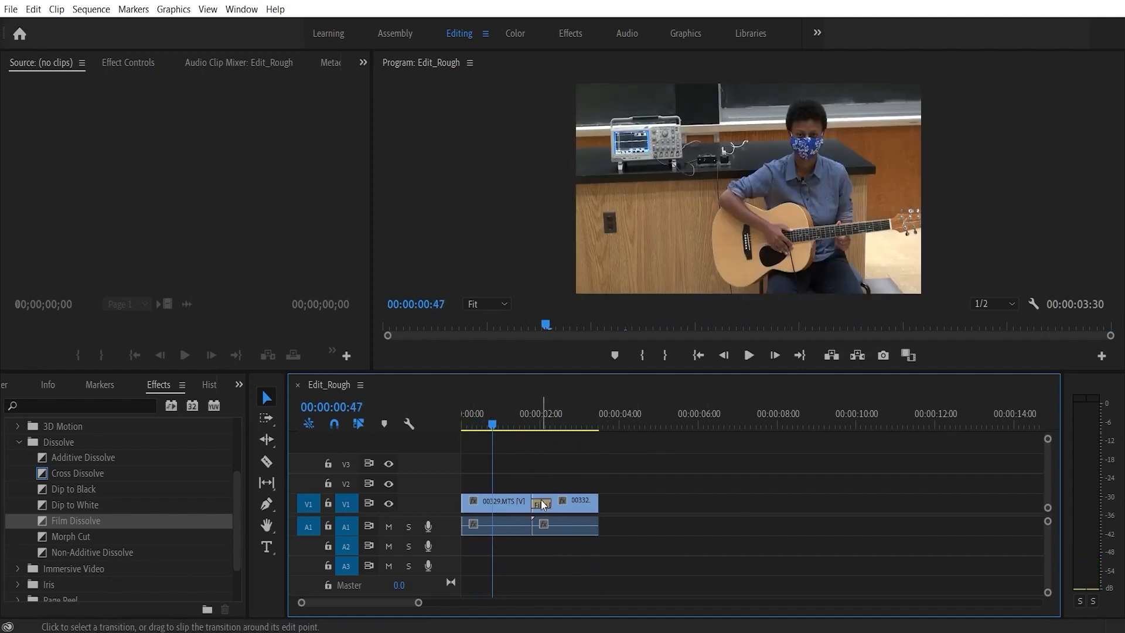
# Step: Lengthen the Film Dissolve transition farther into 00332.MTS, with the playhead at 00:00:02:00
pyautogui.moveTo(492, 424); pyautogui.dragTo(541, 425)
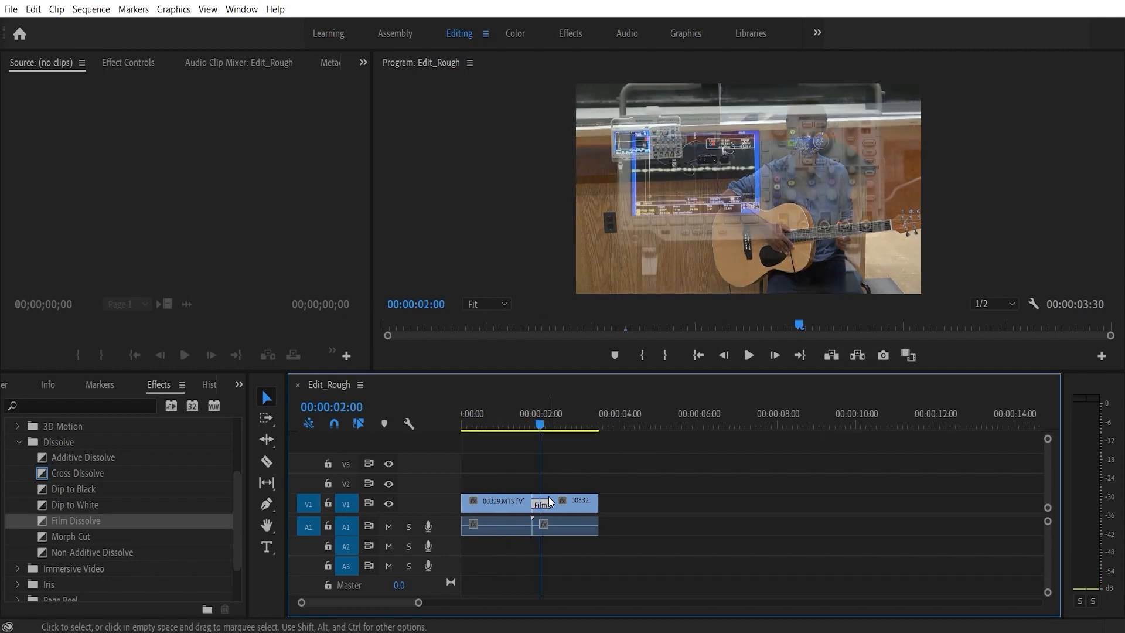
pyautogui.moveTo(549, 505); pyautogui.dragTo(568, 503)
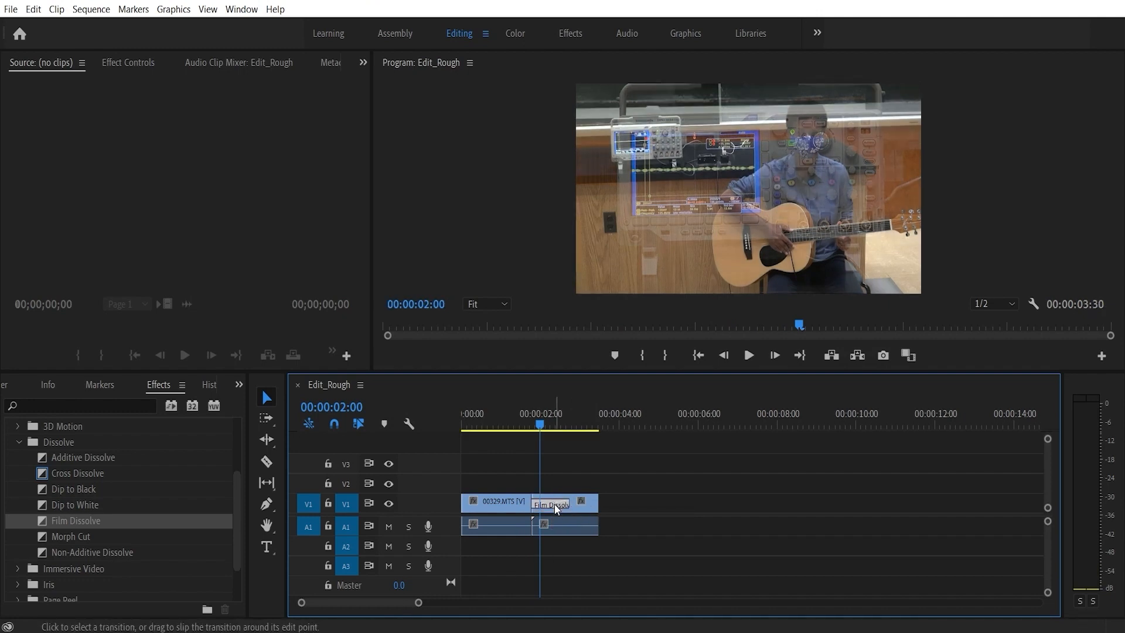
pyautogui.moveTo(540, 426)
pyautogui.mouseDown()
pyautogui.moveTo(515, 426)
pyautogui.moveTo(576, 430)
pyautogui.moveTo(540, 426)
pyautogui.mouseUp()
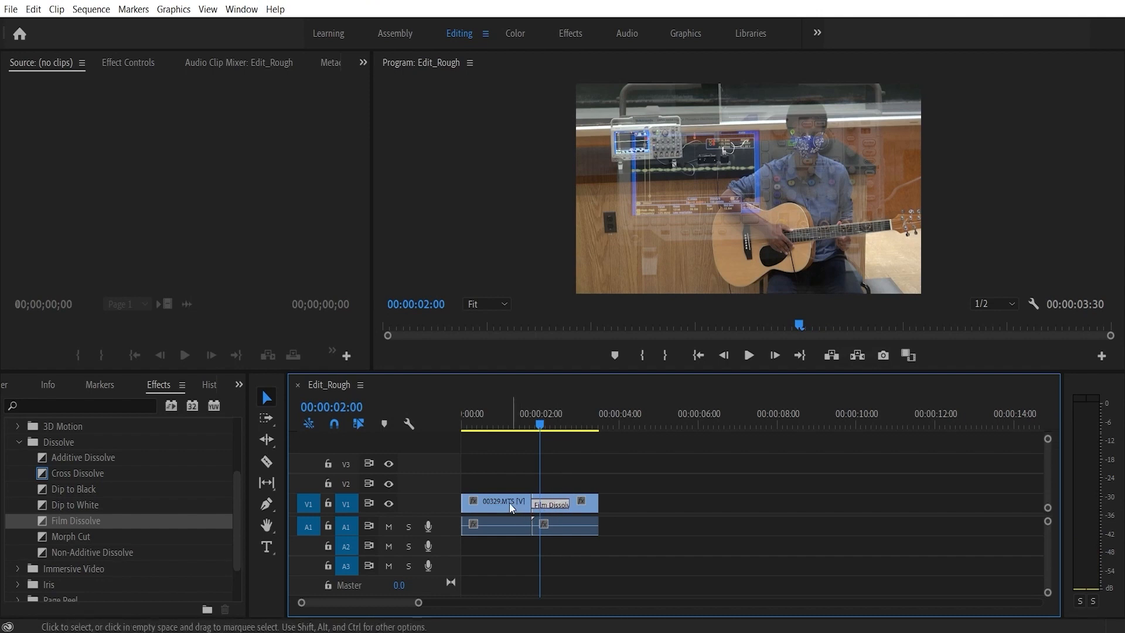
pyautogui.click(517, 502)
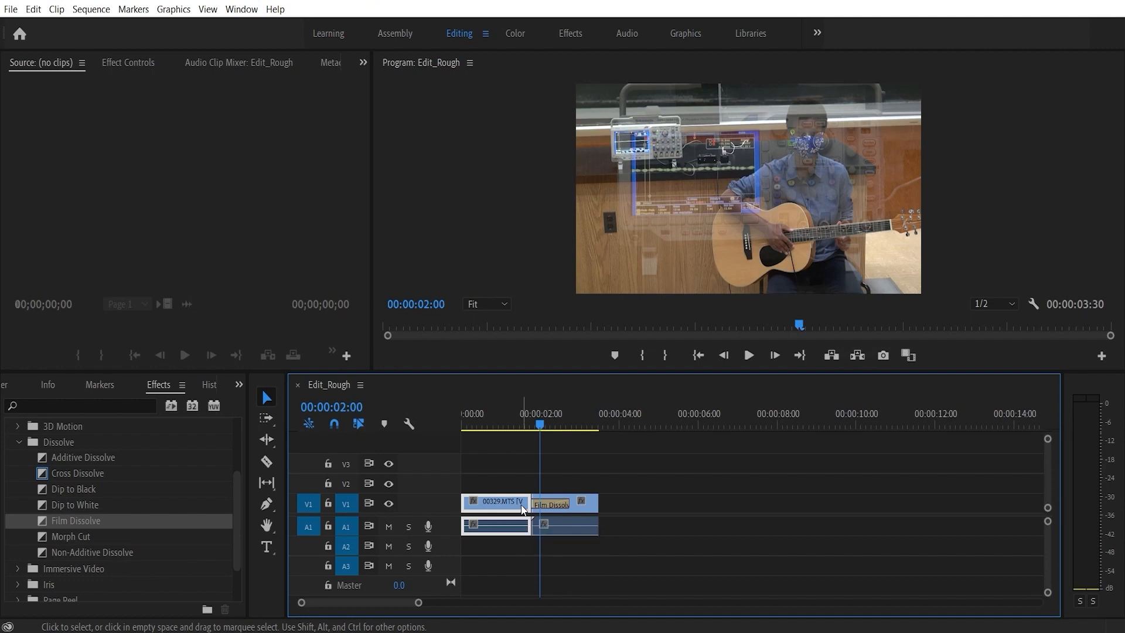
# Step: Delete the Film Dissolve transition and move 00332.MTS to V2 and A2 so it overlaps the end of 00329.MTS
pyautogui.click(558, 501)
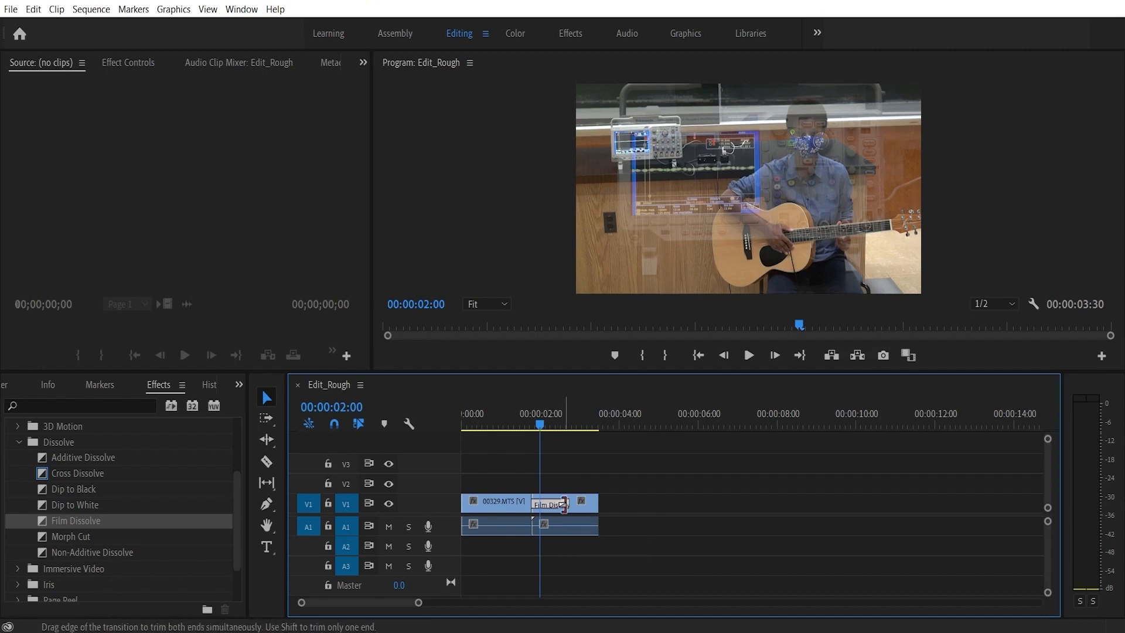
pyautogui.press('Delete')
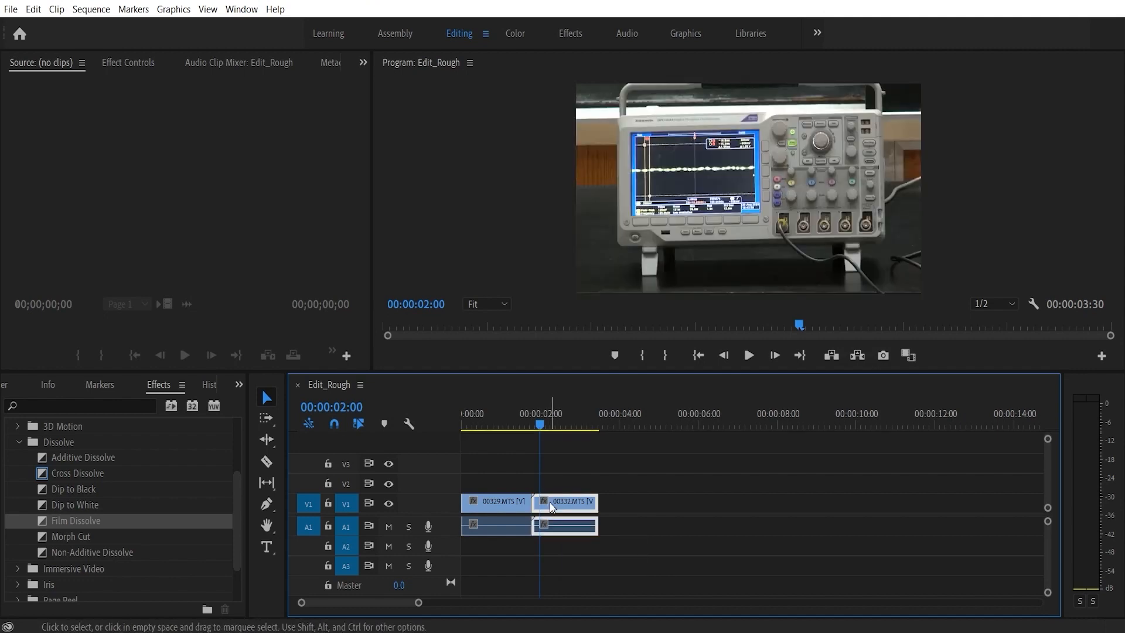
pyautogui.moveTo(553, 498); pyautogui.dragTo(553, 478)
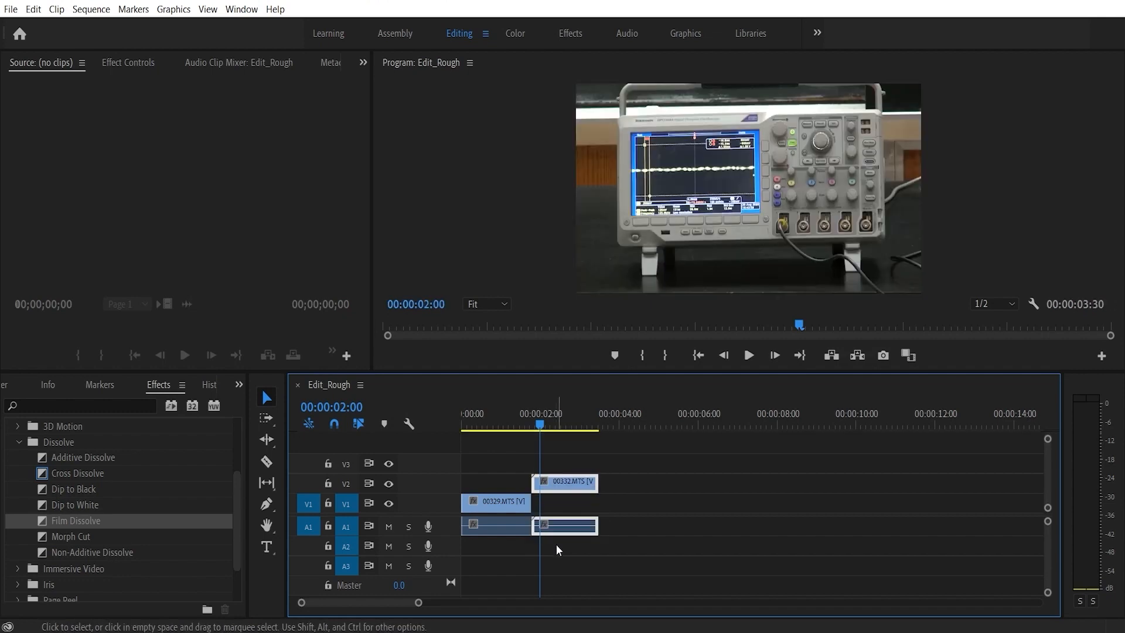
pyautogui.moveTo(558, 532); pyautogui.dragTo(558, 551)
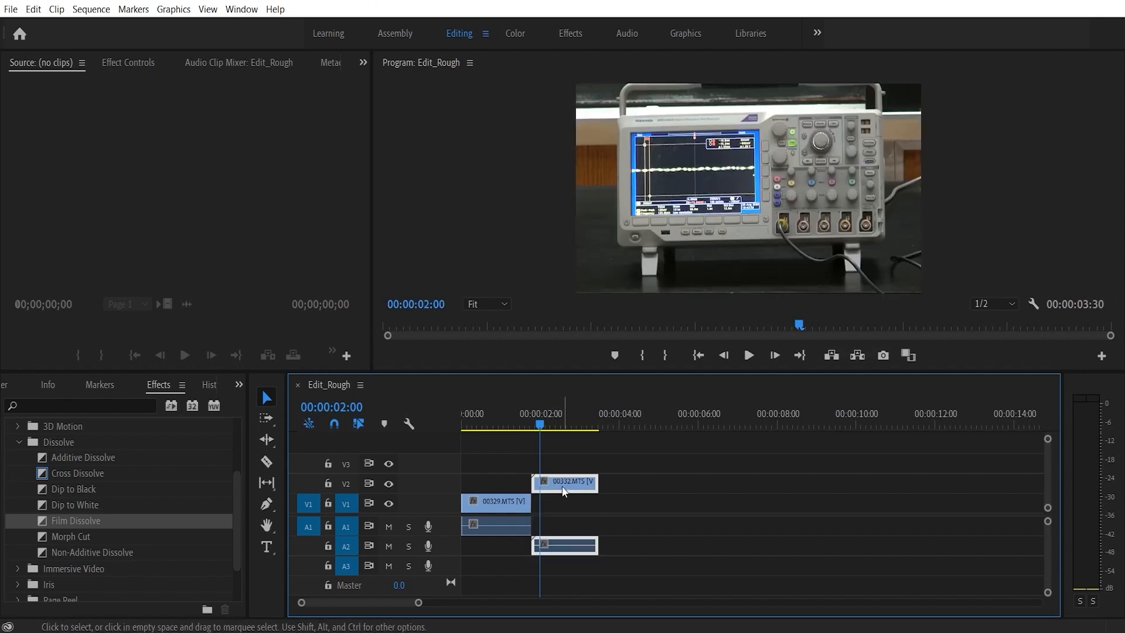
pyautogui.moveTo(560, 481); pyautogui.dragTo(546, 482)
# Step: Apply Film Dissolve to the start of 00332.MTS and the end of 00329.MTS, shifting 00332.MTS earlier so its dissolve ends with 00329.MTS
pyautogui.moveTo(44, 518); pyautogui.dragTo(522, 485)
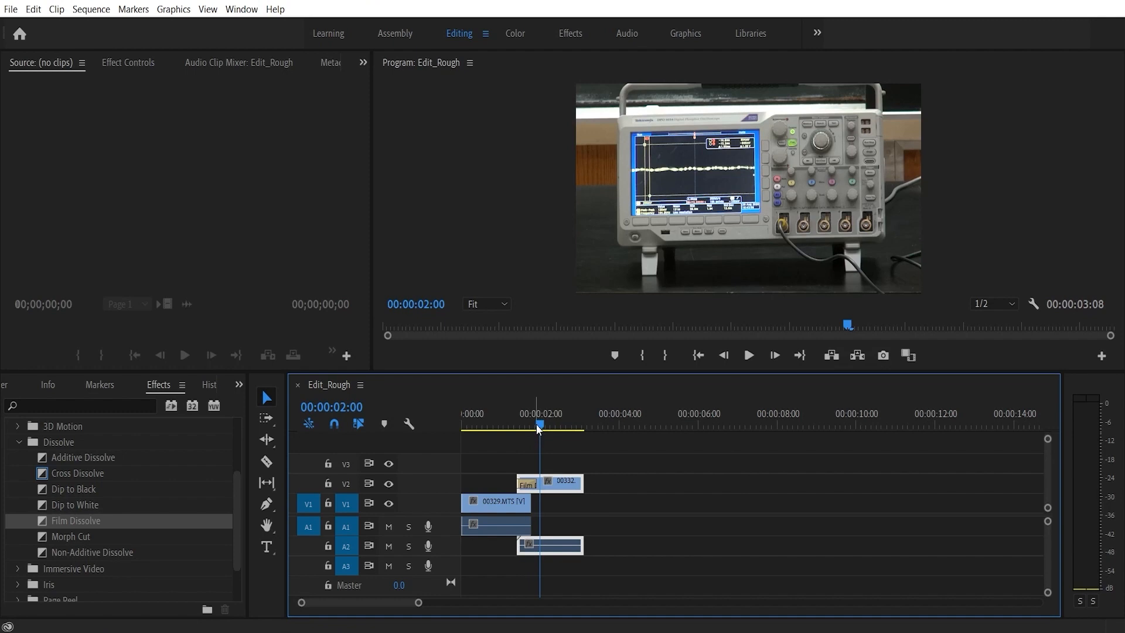
pyautogui.moveTo(536, 424); pyautogui.dragTo(528, 424)
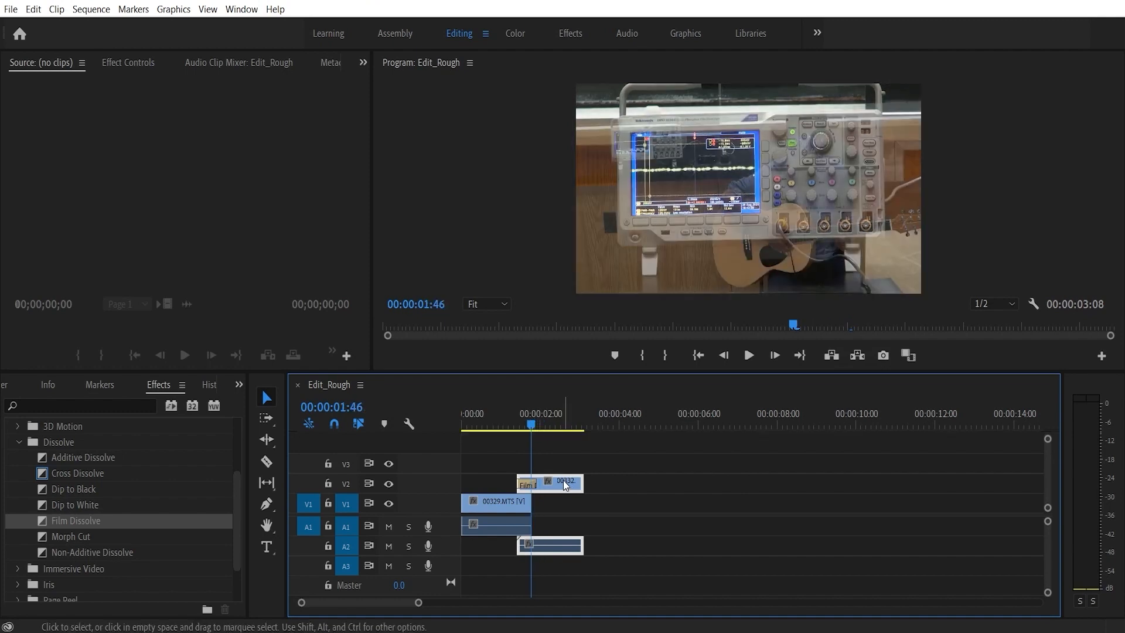
pyautogui.moveTo(564, 480); pyautogui.dragTo(550, 490)
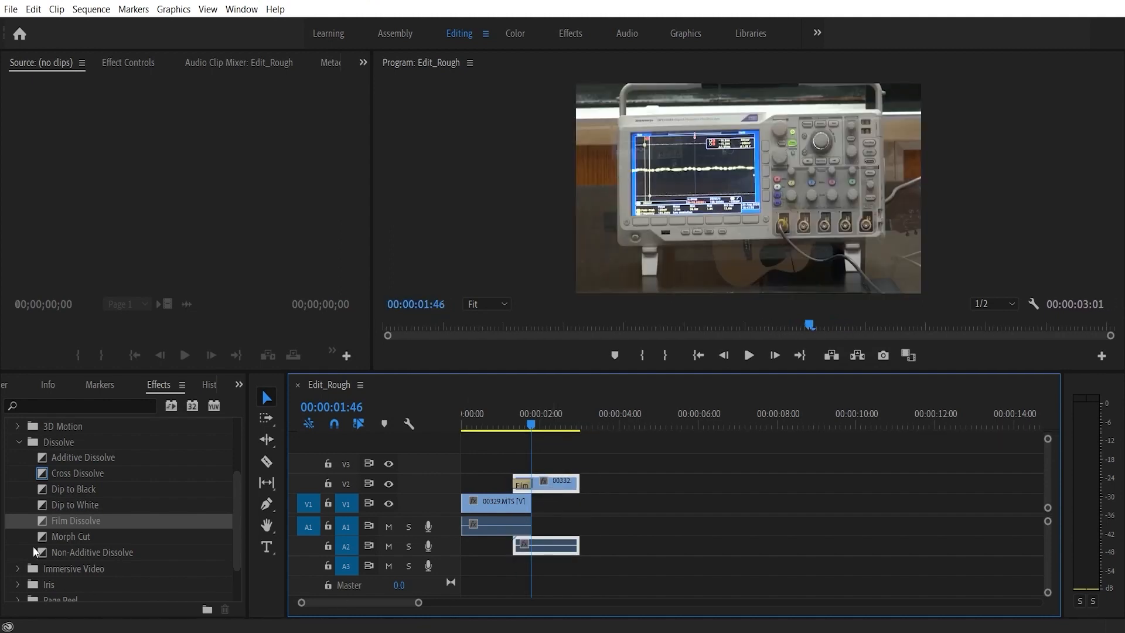
pyautogui.moveTo(41, 518); pyautogui.dragTo(526, 501)
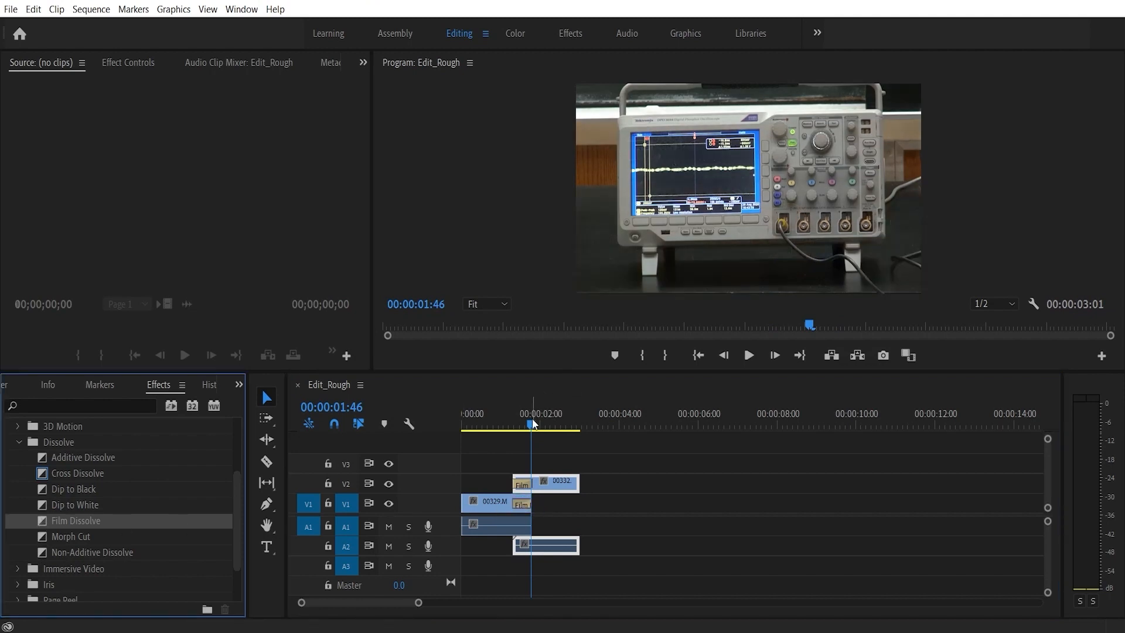
# Step: Play the sequence from the beginning to review the overlapping dissolves
pyautogui.moveTo(532, 420); pyautogui.dragTo(453, 425)
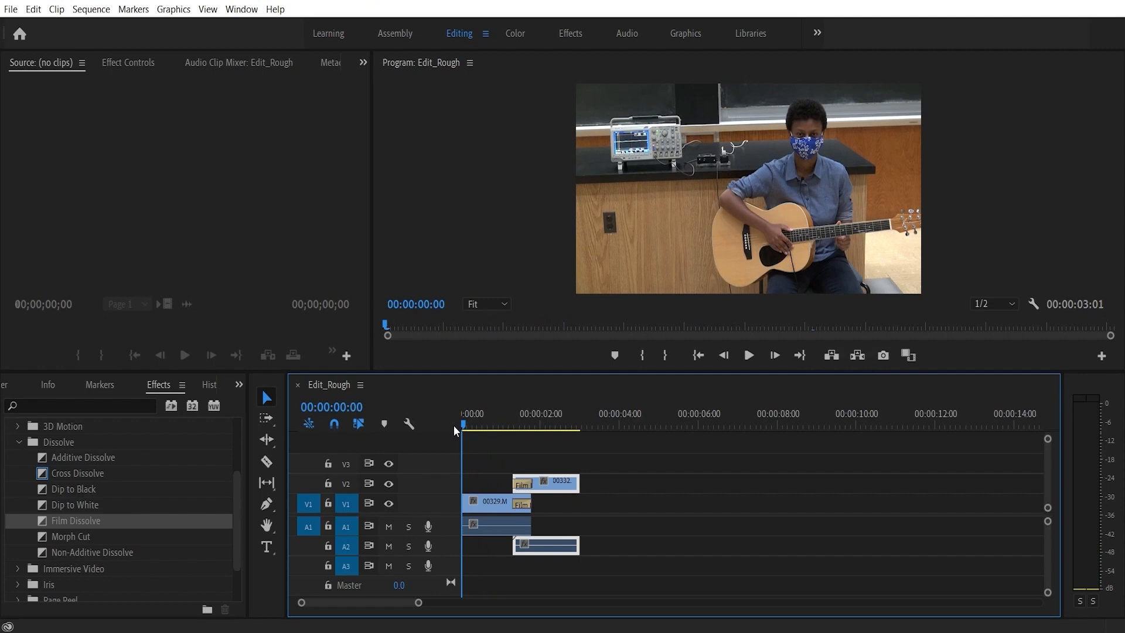
pyautogui.click(750, 355)
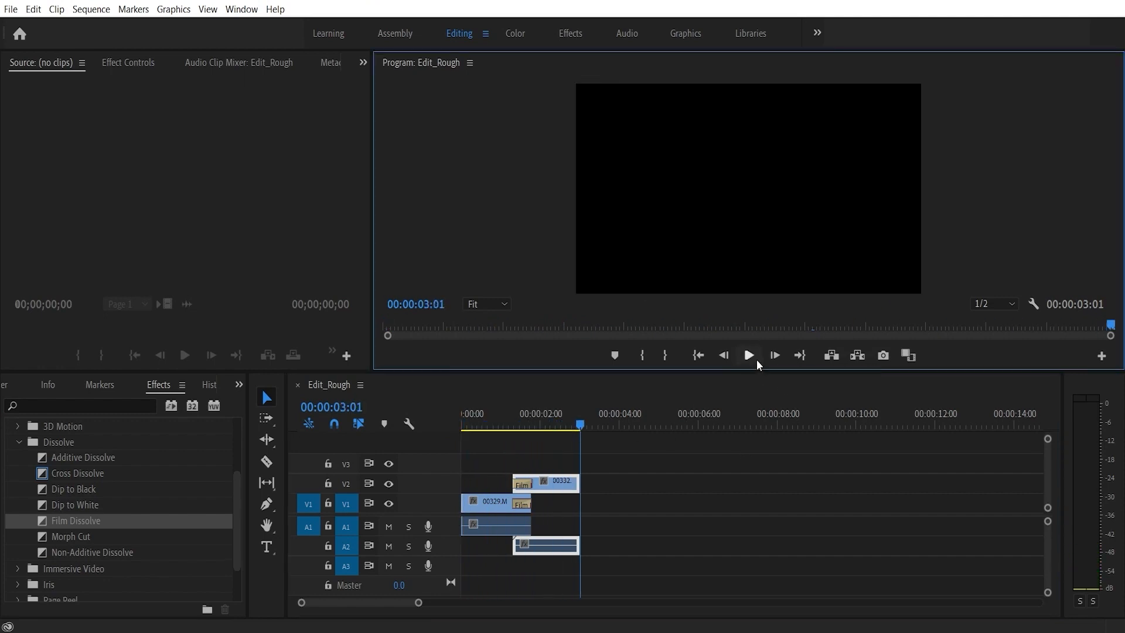
pyautogui.click(748, 355)
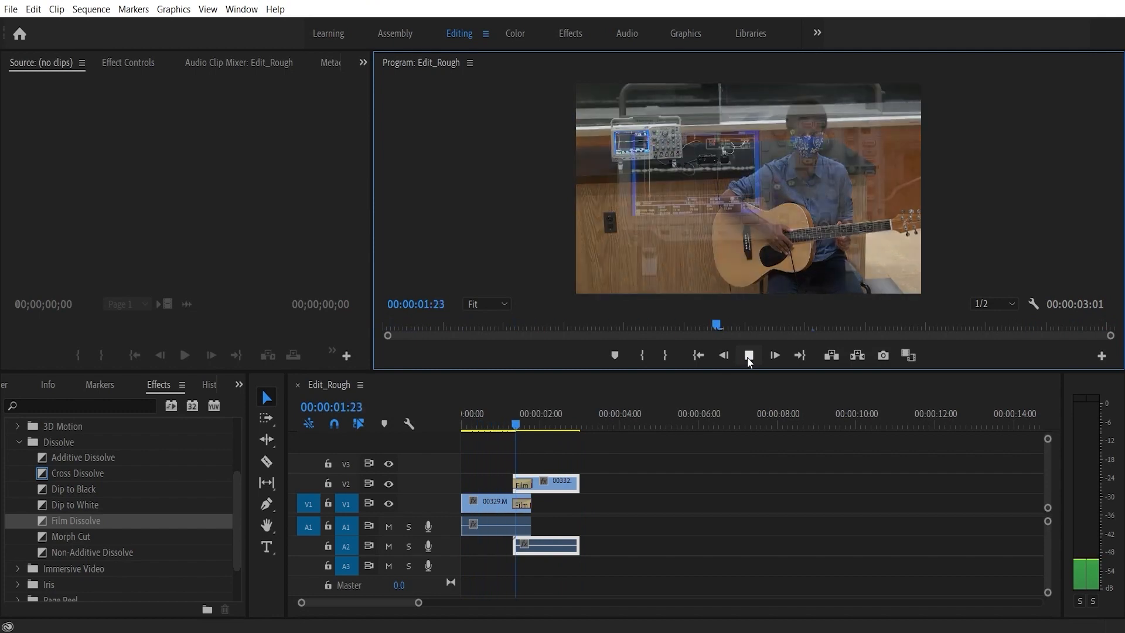
pyautogui.click(748, 356)
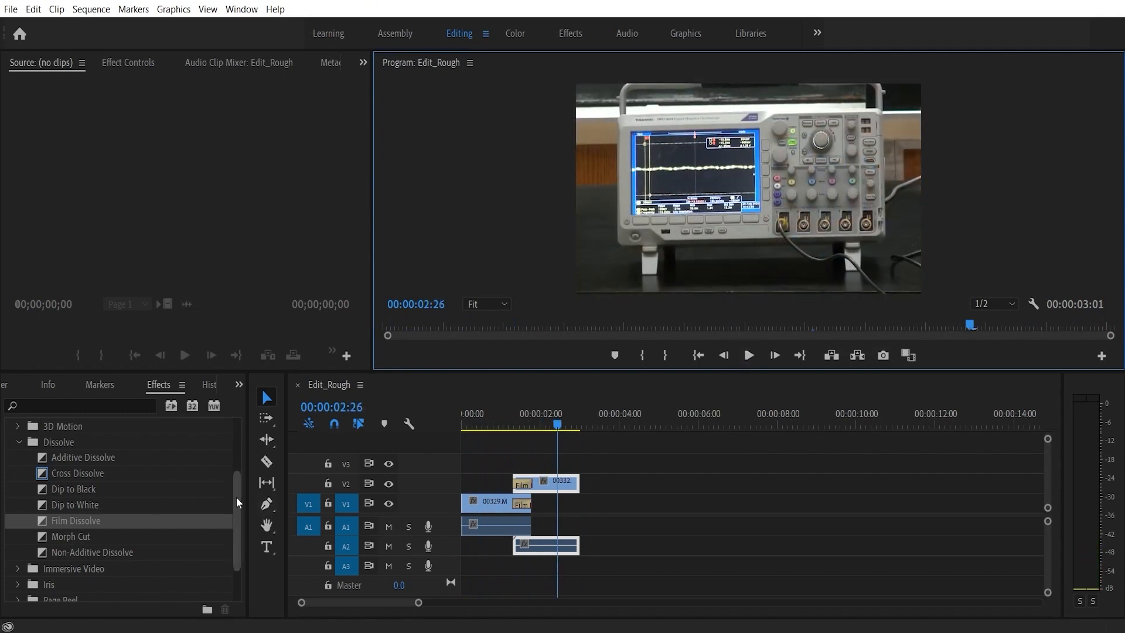
# Step: Examine the transitions available in the Wipe and Iris groups of the video transitions
pyautogui.moveTo(237, 497); pyautogui.dragTo(237, 533)
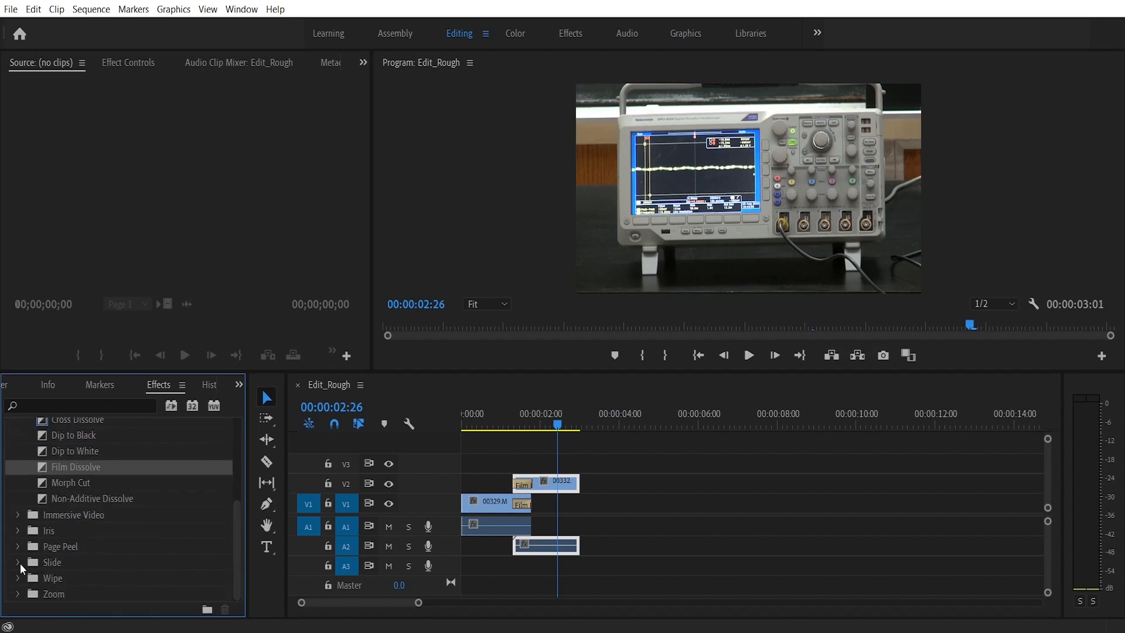
pyautogui.click(18, 579)
pyautogui.scroll(-3, 72, 551)
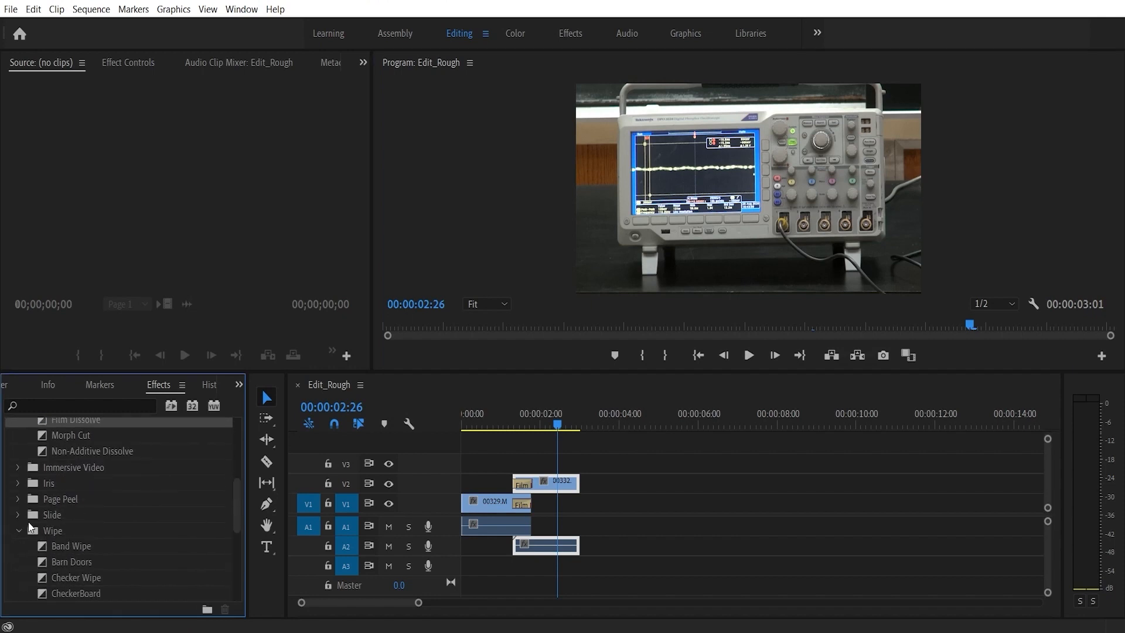
pyautogui.click(18, 481)
pyautogui.scroll(-9, 86, 519)
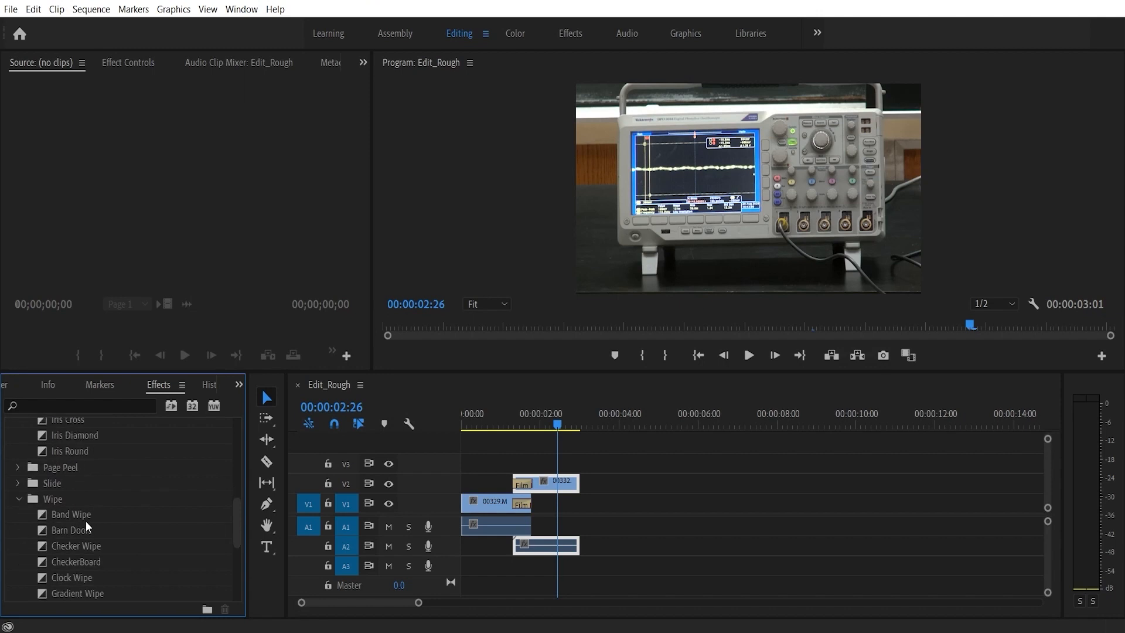
pyautogui.scroll(-3, 65, 516)
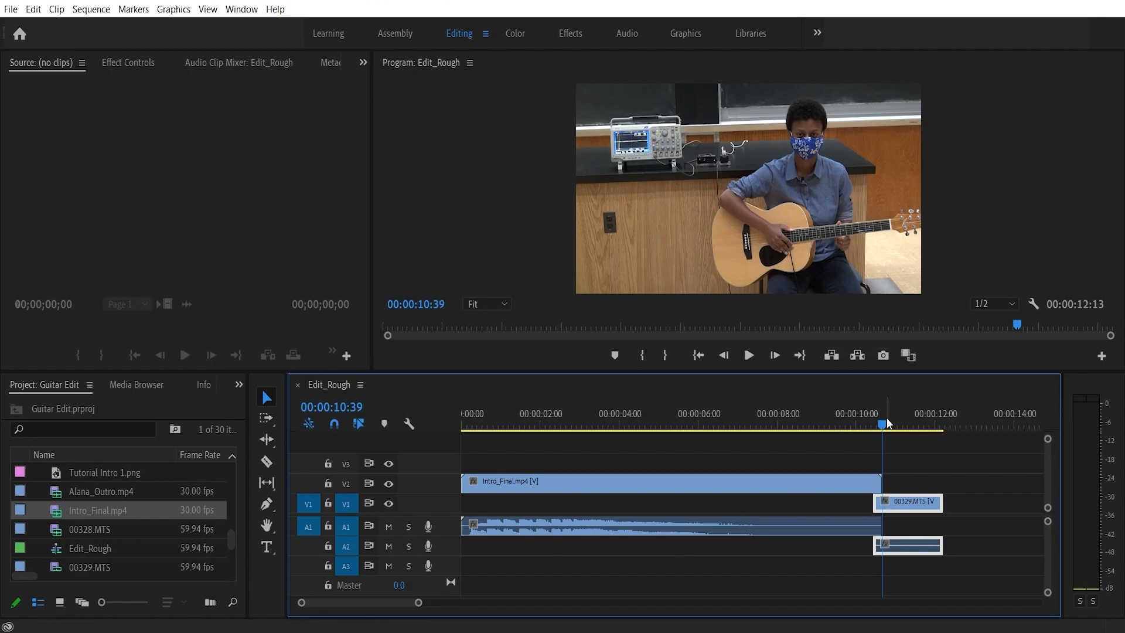
# Step: Add a text box reading "Demo Text" above the short red line at 00:00:08:16, over Intro_Final.mp4
pyautogui.moveTo(882, 423); pyautogui.dragTo(788, 459)
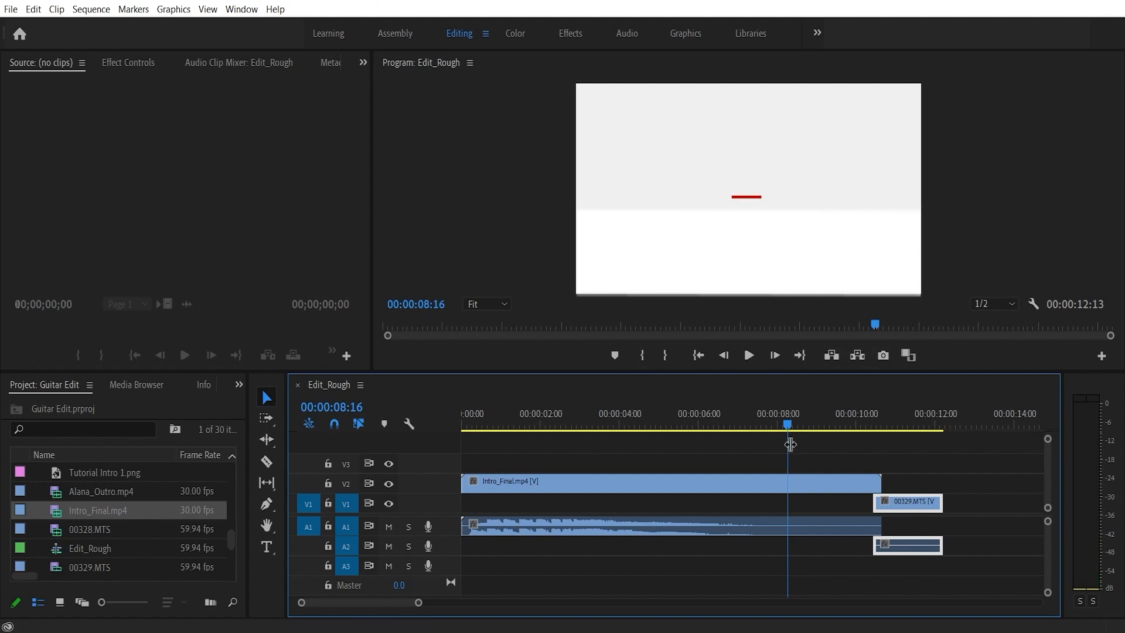
pyautogui.click(268, 548)
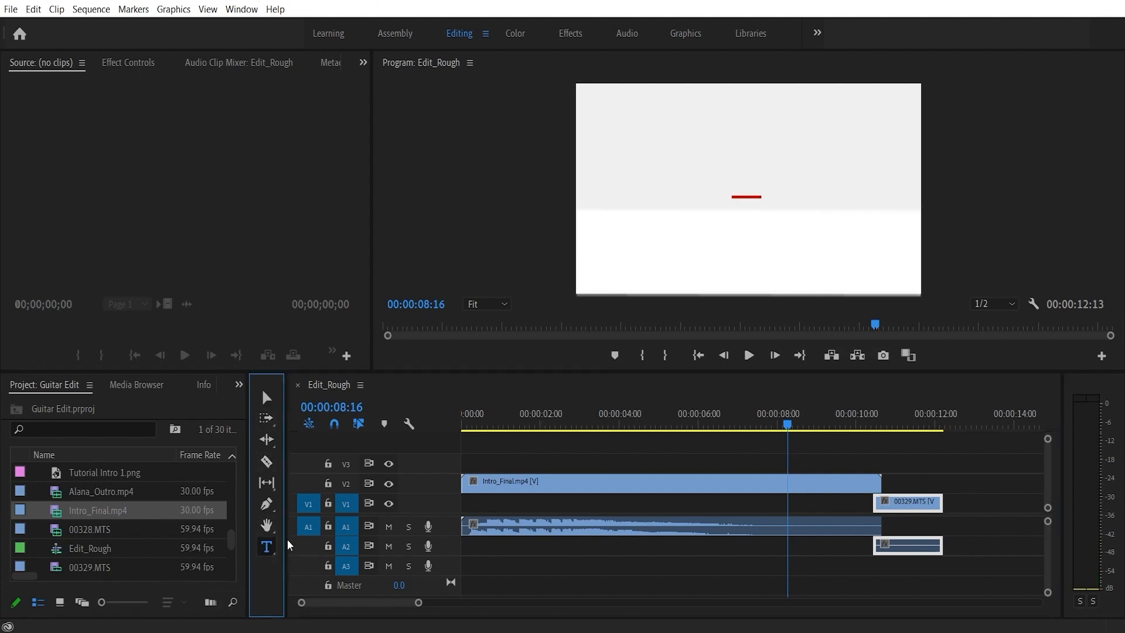
pyautogui.moveTo(625, 101); pyautogui.dragTo(859, 187)
pyautogui.moveTo(876, 188); pyautogui.dragTo(868, 188)
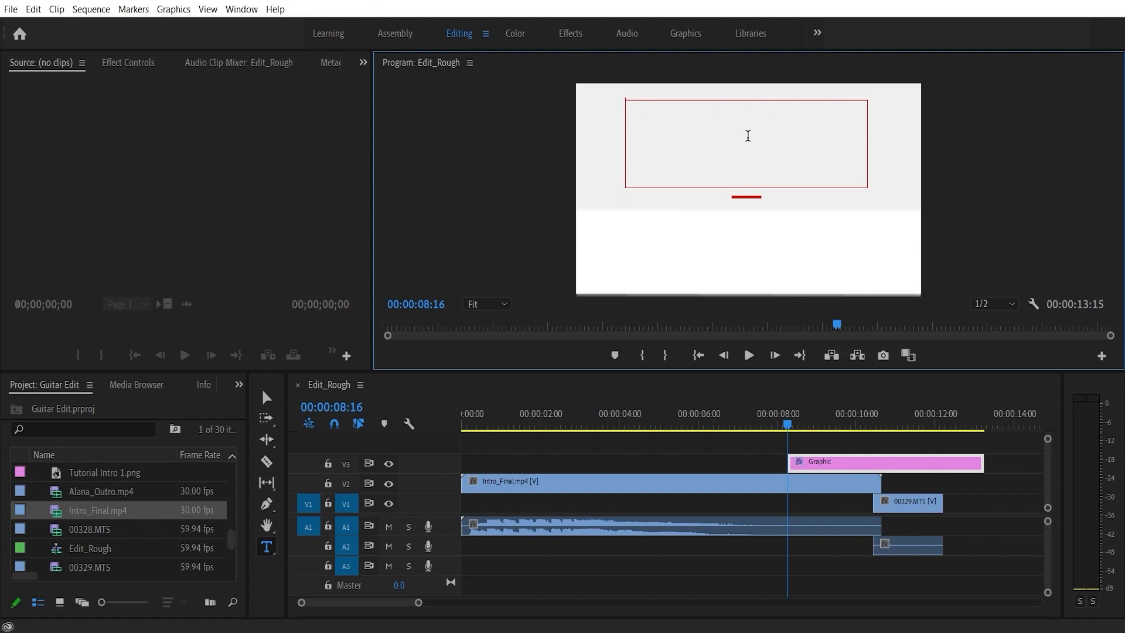
pyautogui.write('emo Text')
# Step: Change the fill color of the whole Demo Text title to black
pyautogui.moveTo(715, 107); pyautogui.dragTo(633, 111)
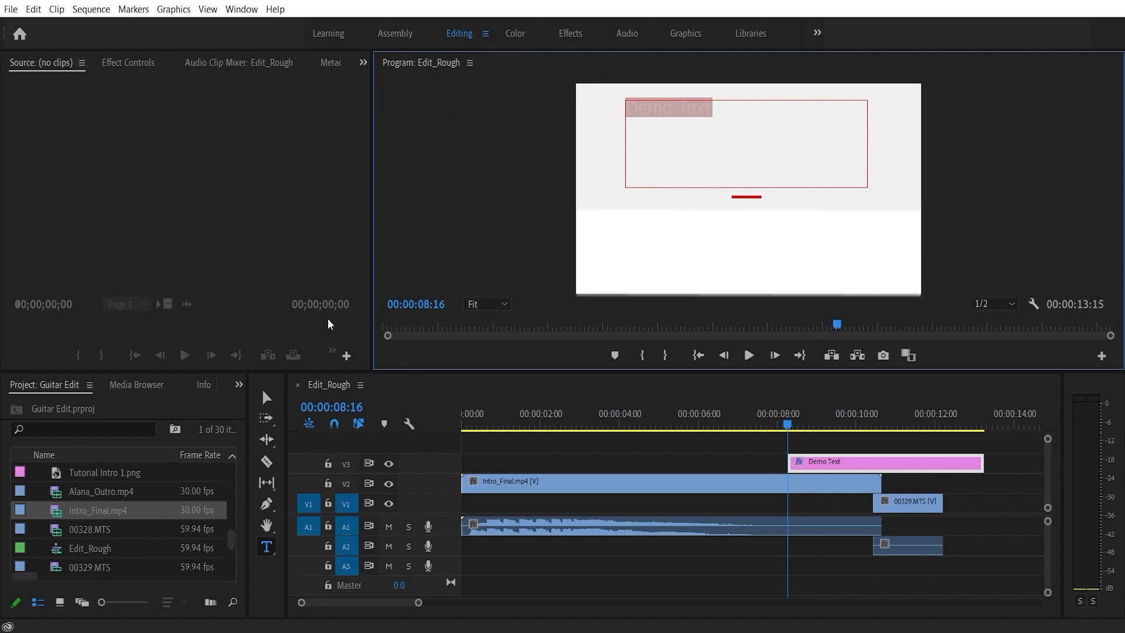
pyautogui.click(129, 63)
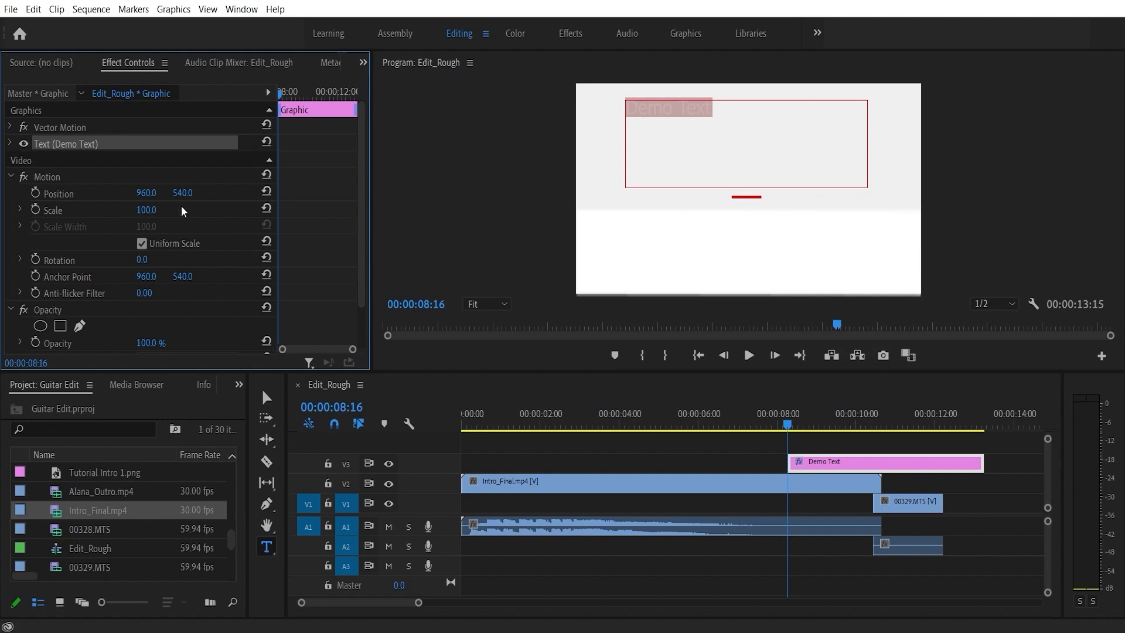
pyautogui.click(10, 144)
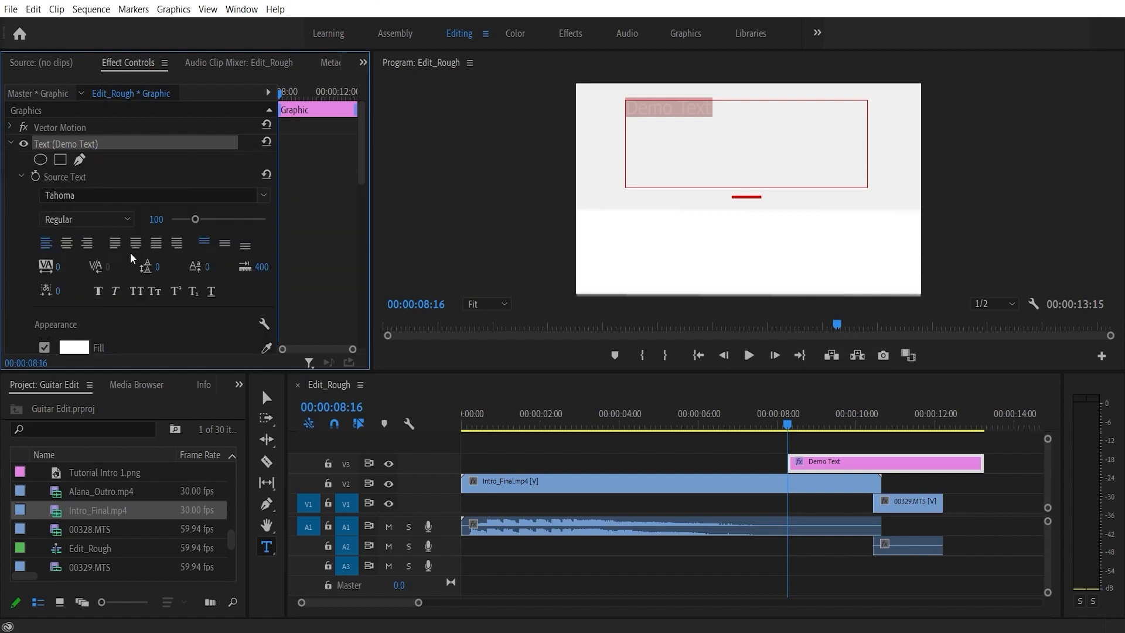
pyautogui.scroll(-3, 17, 247)
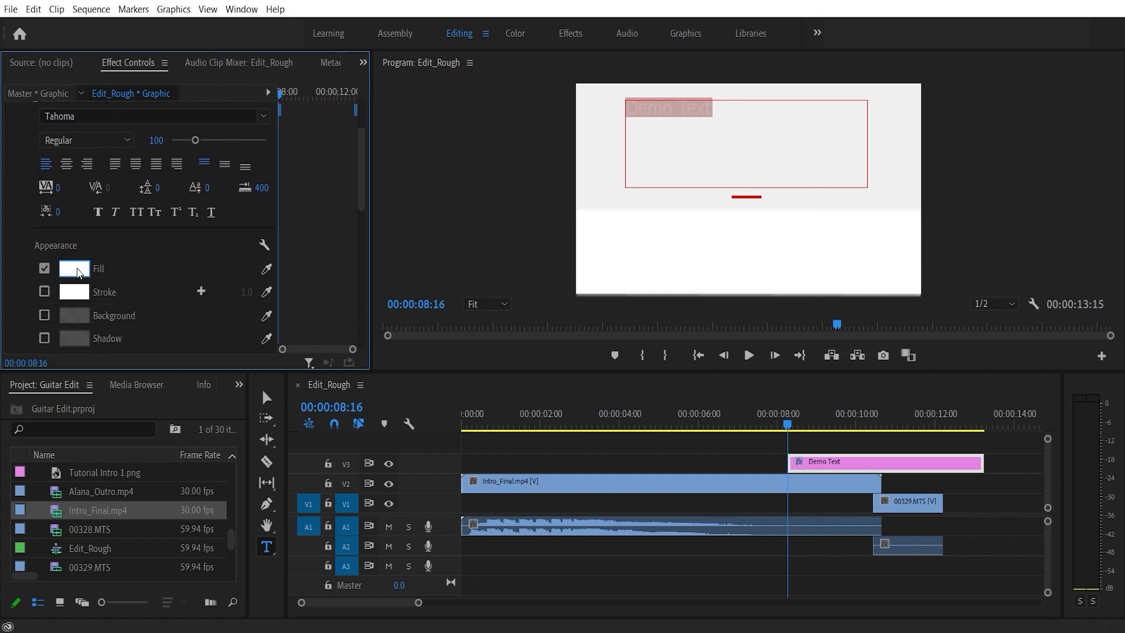
pyautogui.click(79, 272)
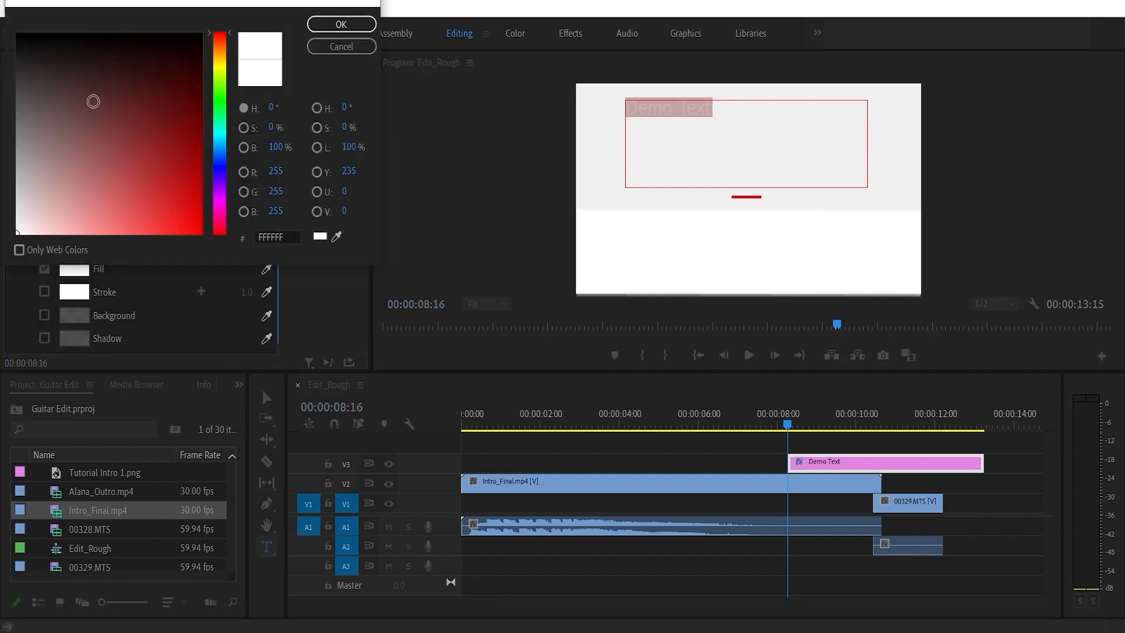
pyautogui.click(17, 32)
pyautogui.click(349, 27)
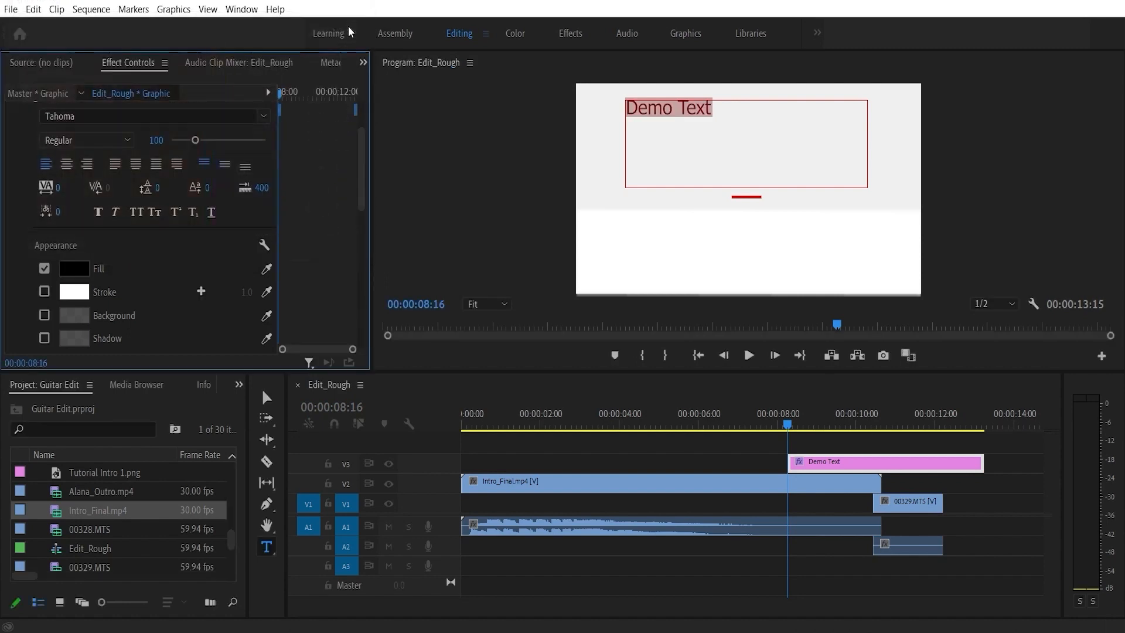
# Step: Set the Demo Text title's Tahoma font style to Bold
pyautogui.scroll(3, 129, 282)
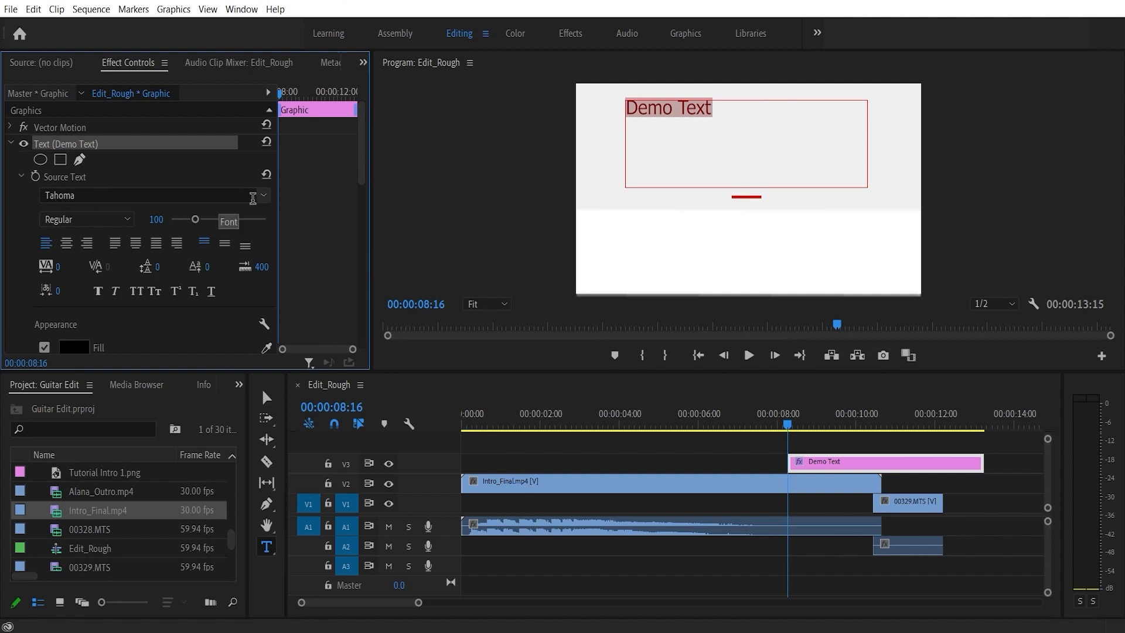
pyautogui.click(125, 226)
pyautogui.click(98, 251)
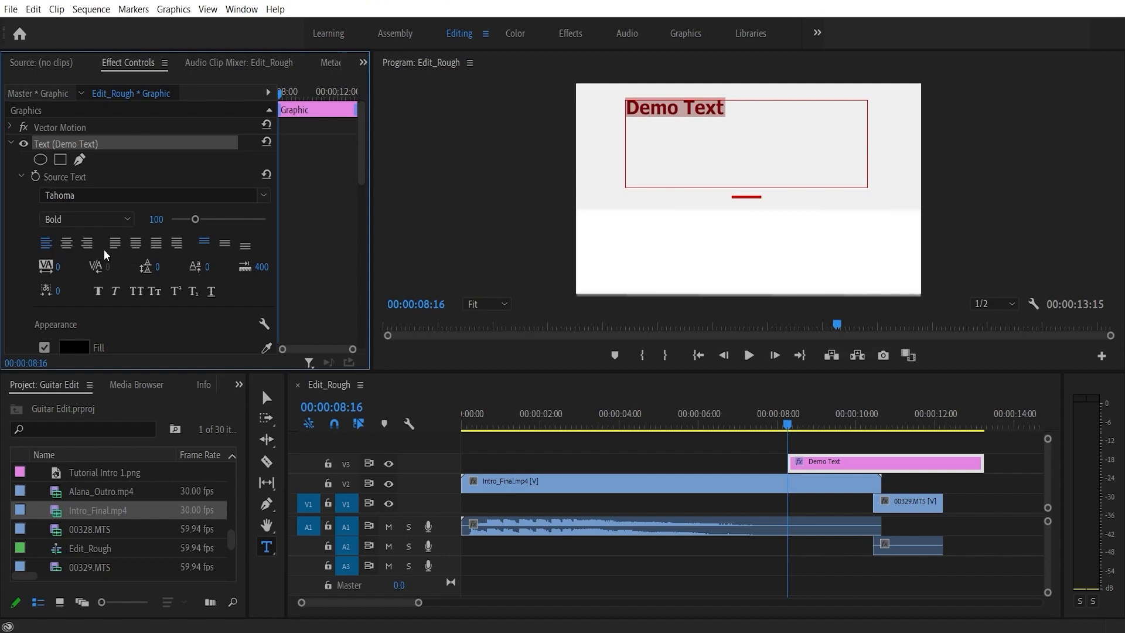
# Step: Try font sizes of 250 and 128 on the Demo Text title
pyautogui.moveTo(195, 219); pyautogui.dragTo(228, 221)
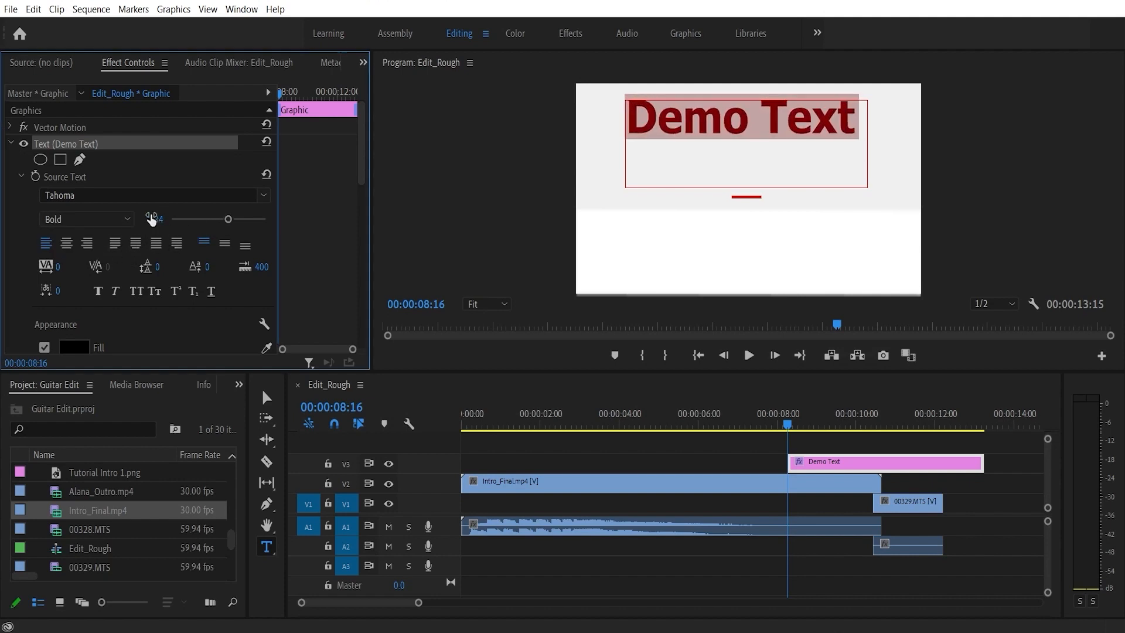
pyautogui.click(153, 220)
pyautogui.write('250')
pyautogui.press('Return')
pyautogui.click(152, 218)
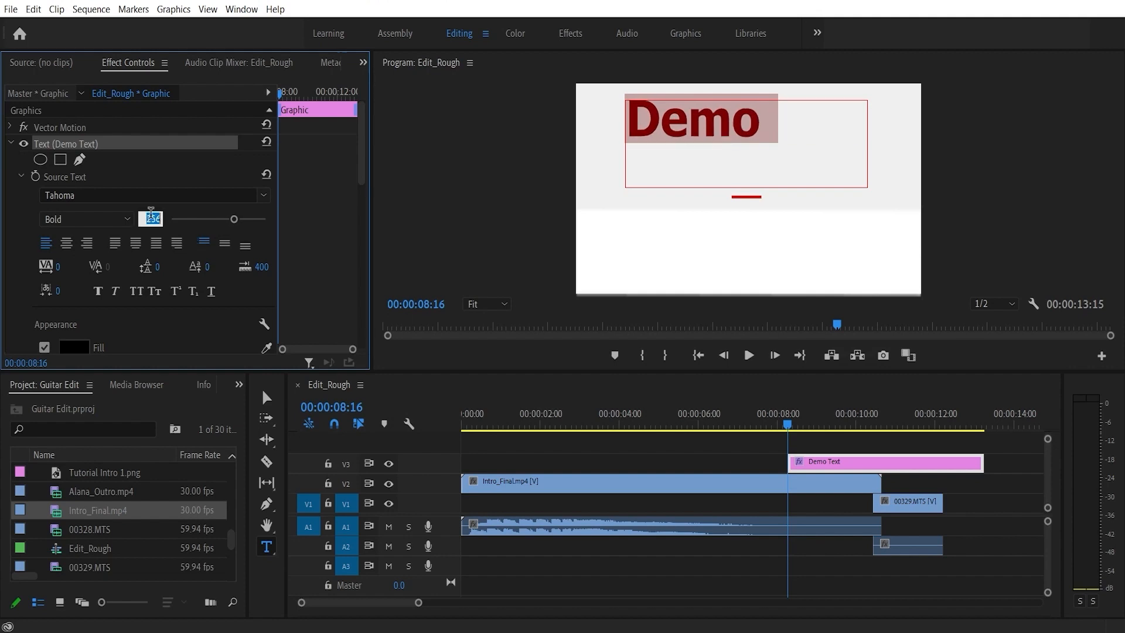
pyautogui.write('128')
pyautogui.press('Return')
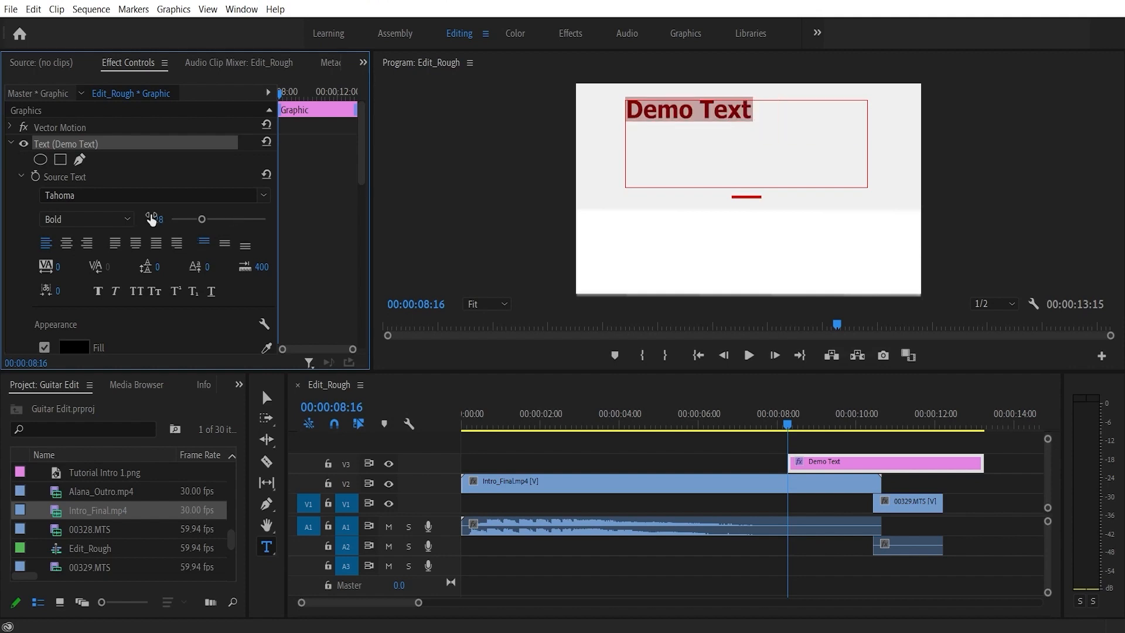
# Step: Set the Demo Text title's font size to 210 and center-align it in its text box
pyautogui.moveTo(202, 220); pyautogui.dragTo(222, 221)
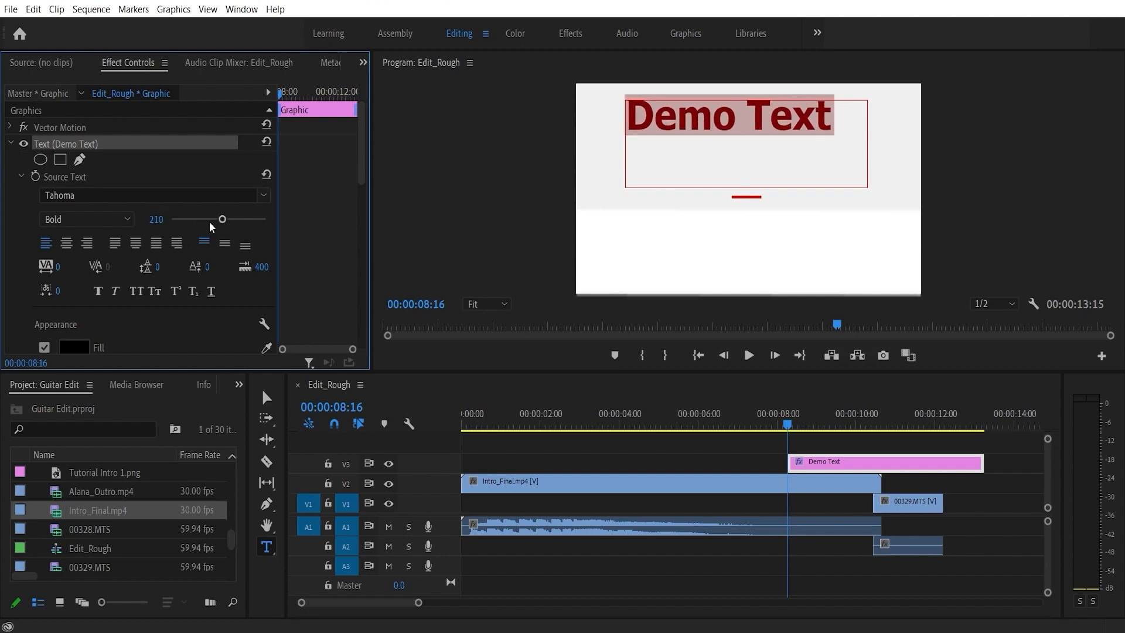
pyautogui.click(66, 244)
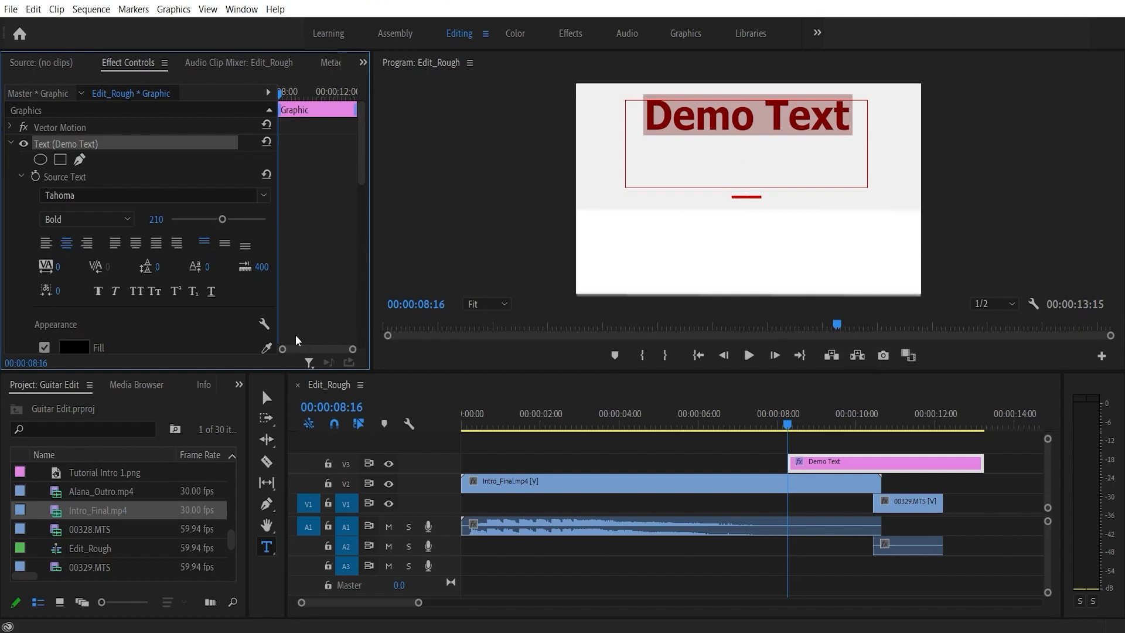
# Step: Move the Demo Text title down toward the red line, to position 276.2, 271.6
pyautogui.click(266, 399)
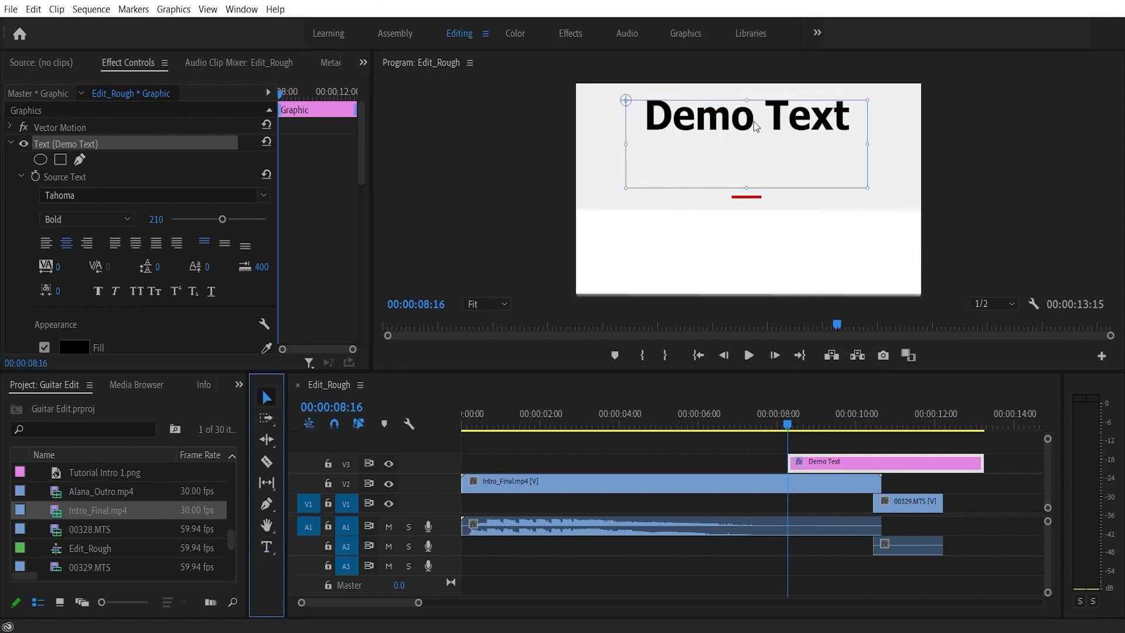
pyautogui.moveTo(753, 125); pyautogui.dragTo(753, 157)
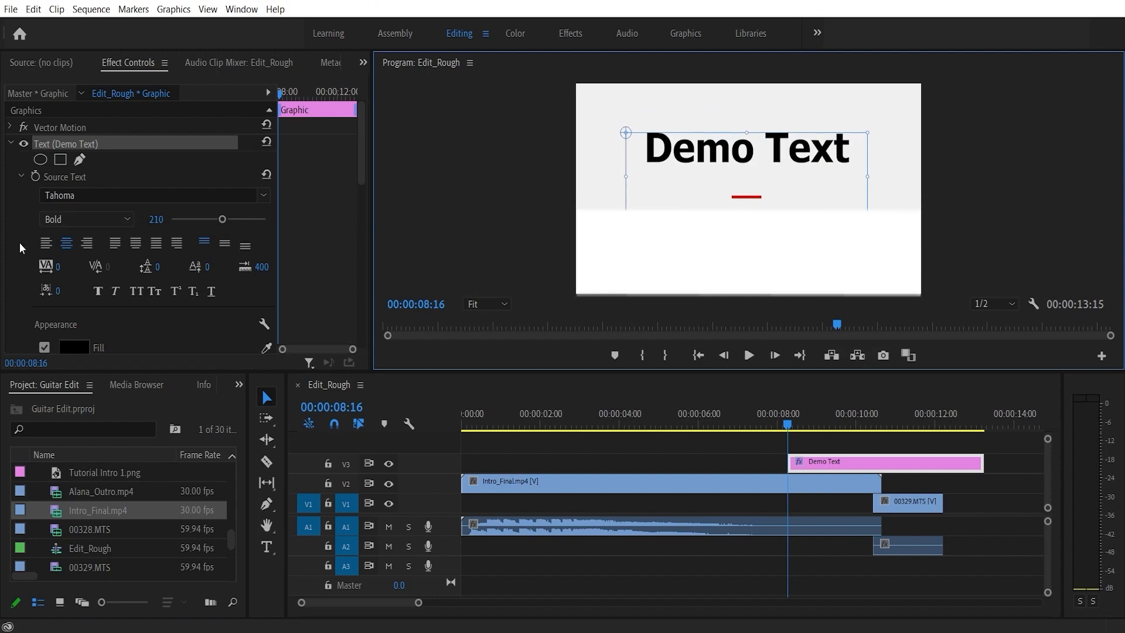
pyautogui.scroll(-5, 19, 245)
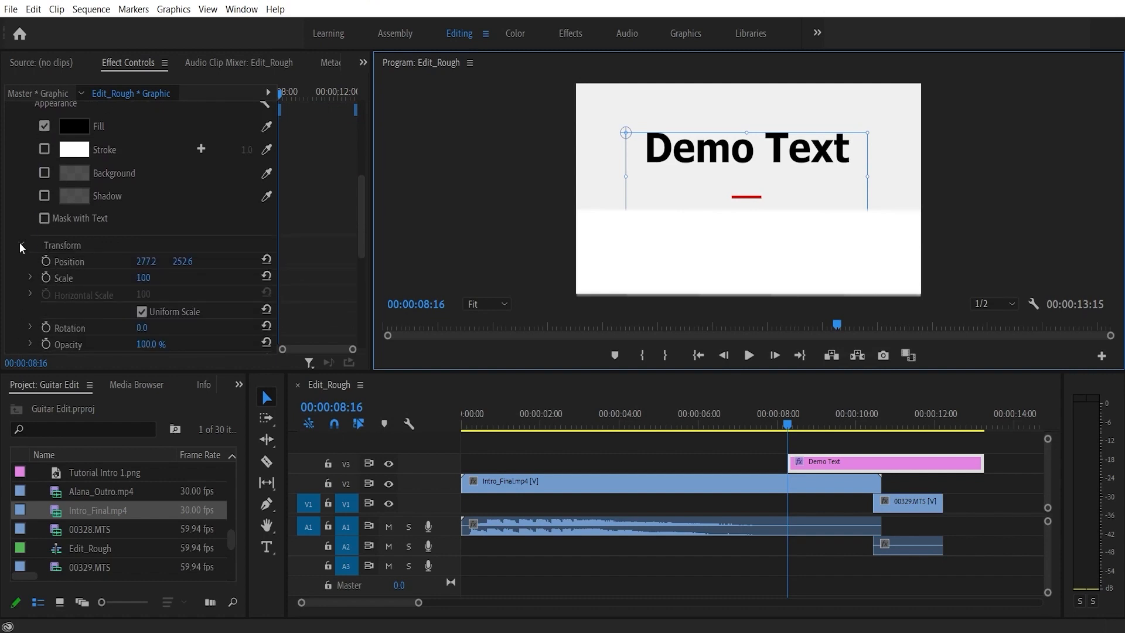
pyautogui.scroll(-1, 19, 246)
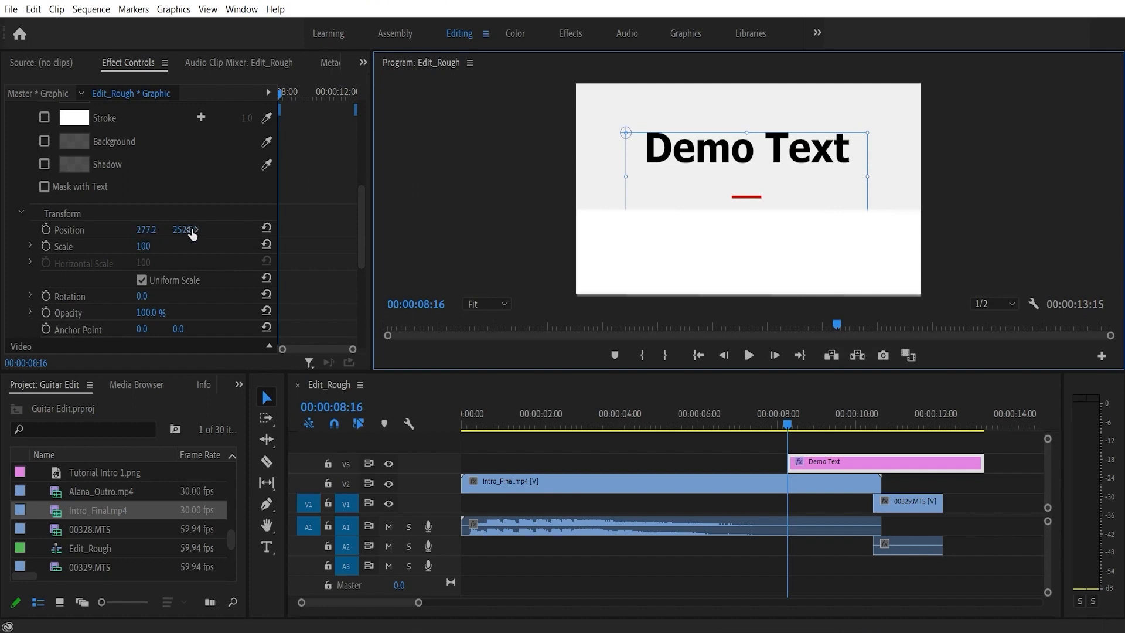
pyautogui.moveTo(183, 229); pyautogui.dragTo(143, 230)
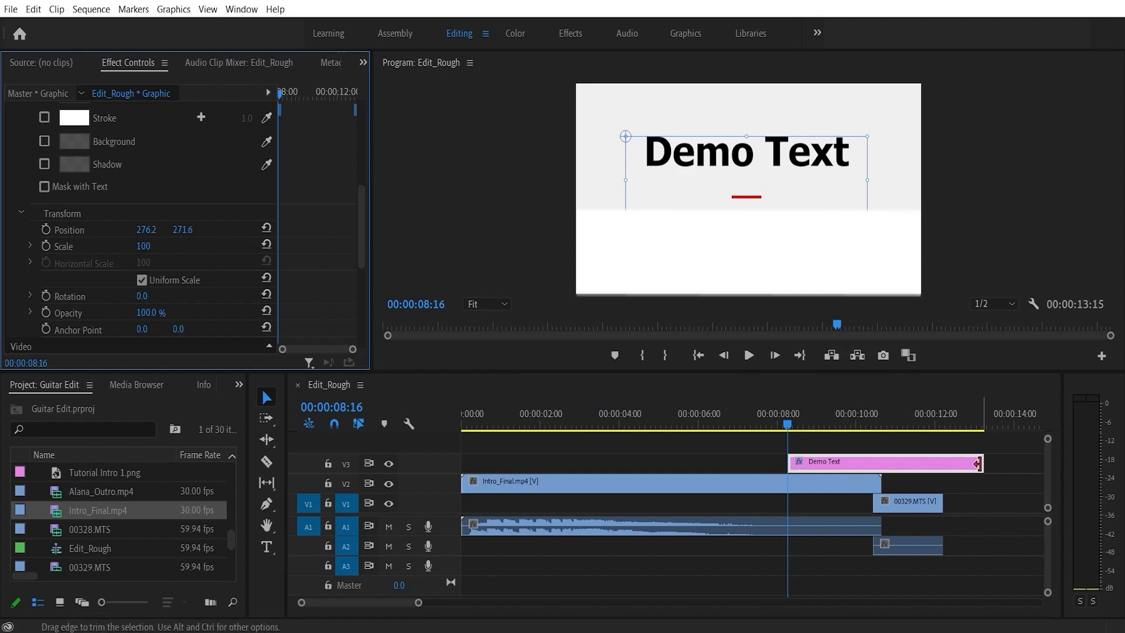
# Step: Trim the Demo Text clip to end with Intro_Final.mp4, and apply Film Dissolve to both its ends and to the end of Intro_Final.mp4
pyautogui.moveTo(981, 466); pyautogui.dragTo(879, 465)
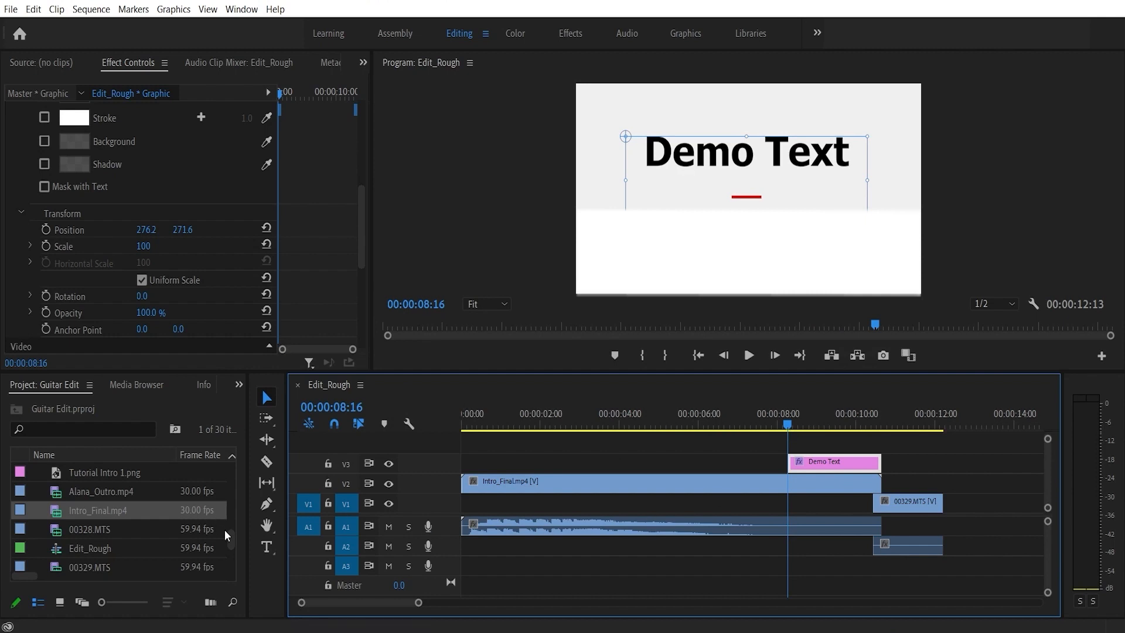
pyautogui.scroll(-4, 178, 379)
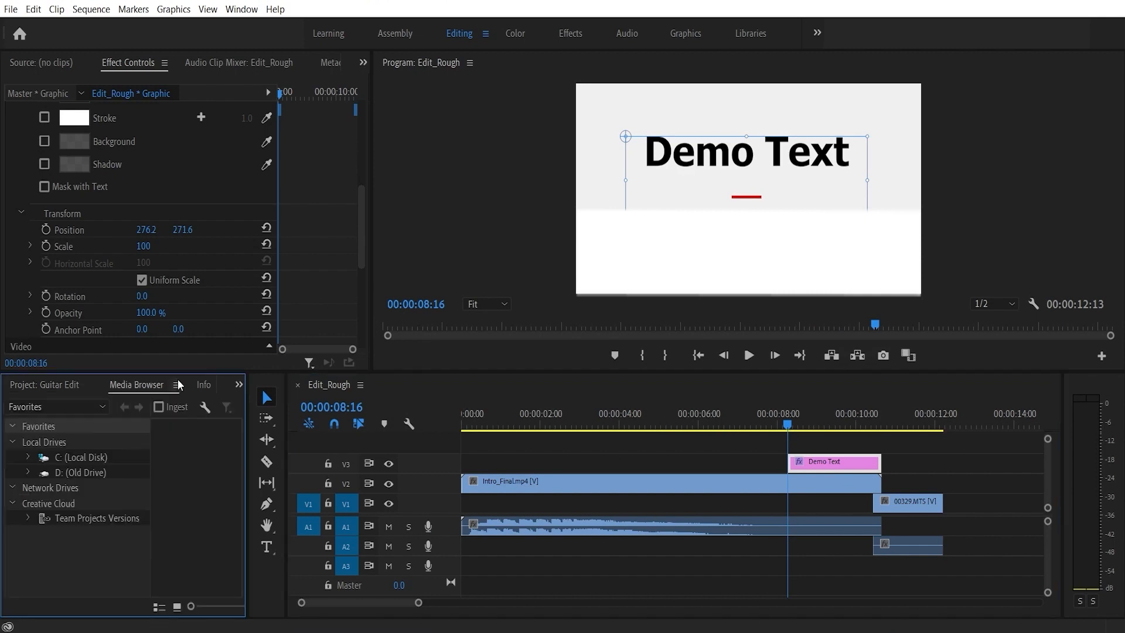
pyautogui.scroll(-3, 98, 546)
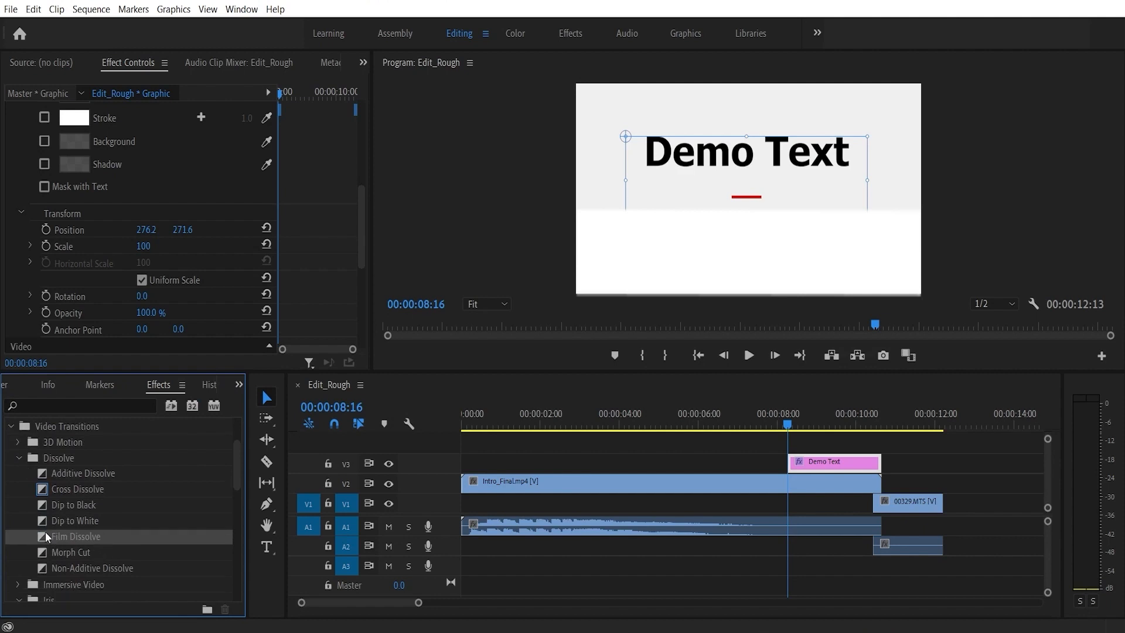
pyautogui.moveTo(41, 534); pyautogui.dragTo(871, 464)
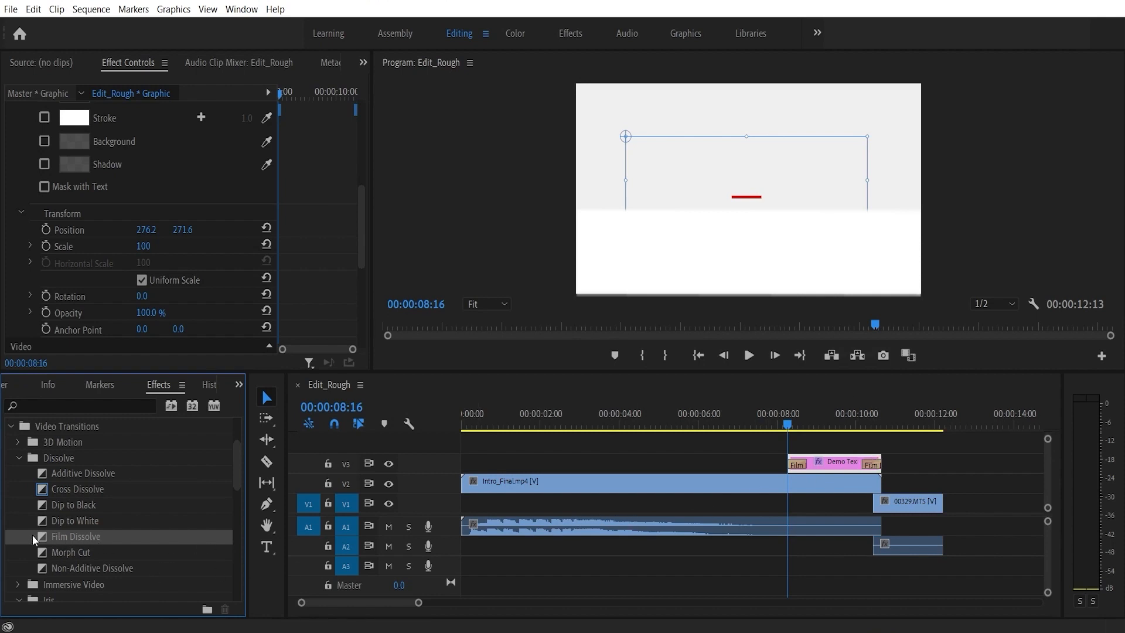
pyautogui.moveTo(40, 536); pyautogui.dragTo(879, 489)
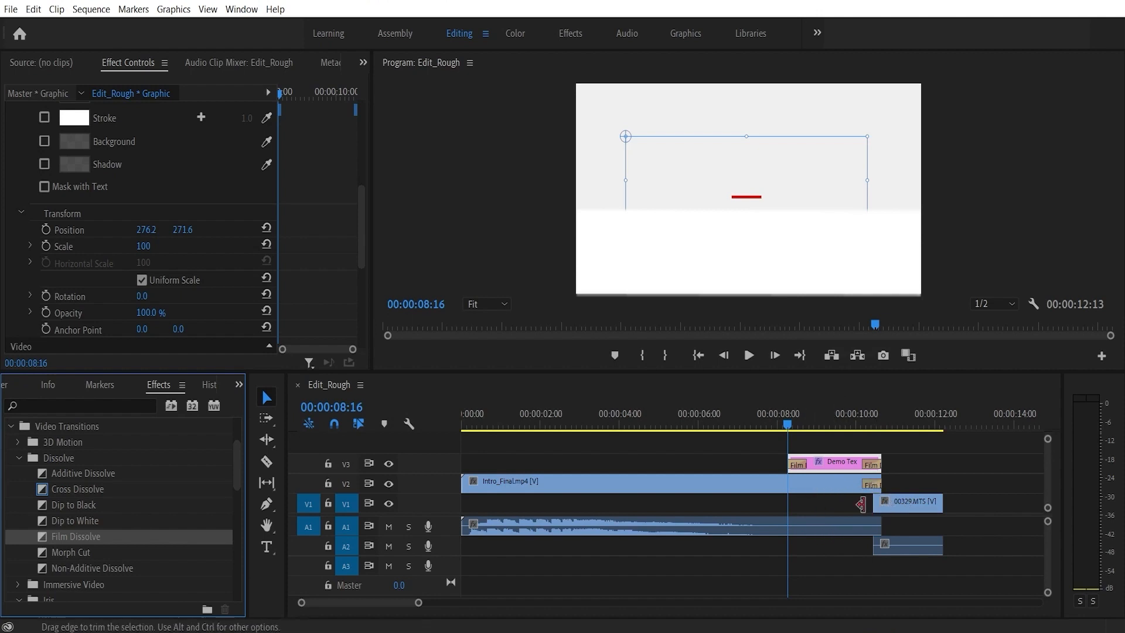
# Step: Play the sequence from about 00:00:06:00 to review the title and its dissolves
pyautogui.moveTo(789, 424); pyautogui.dragTo(696, 427)
pyautogui.click(749, 356)
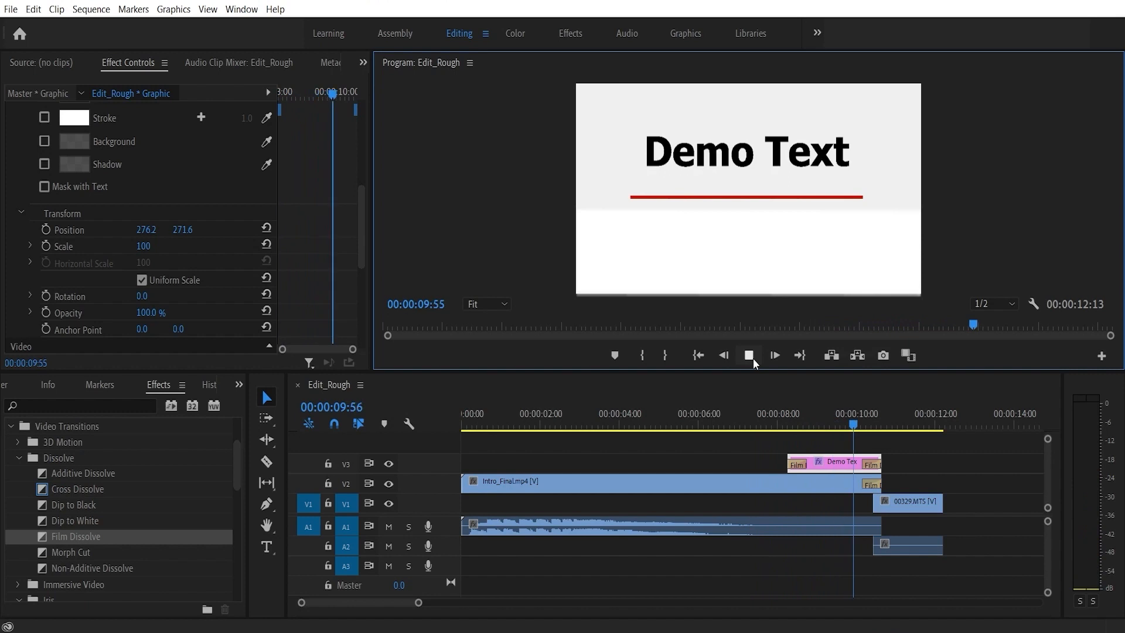
pyautogui.click(753, 357)
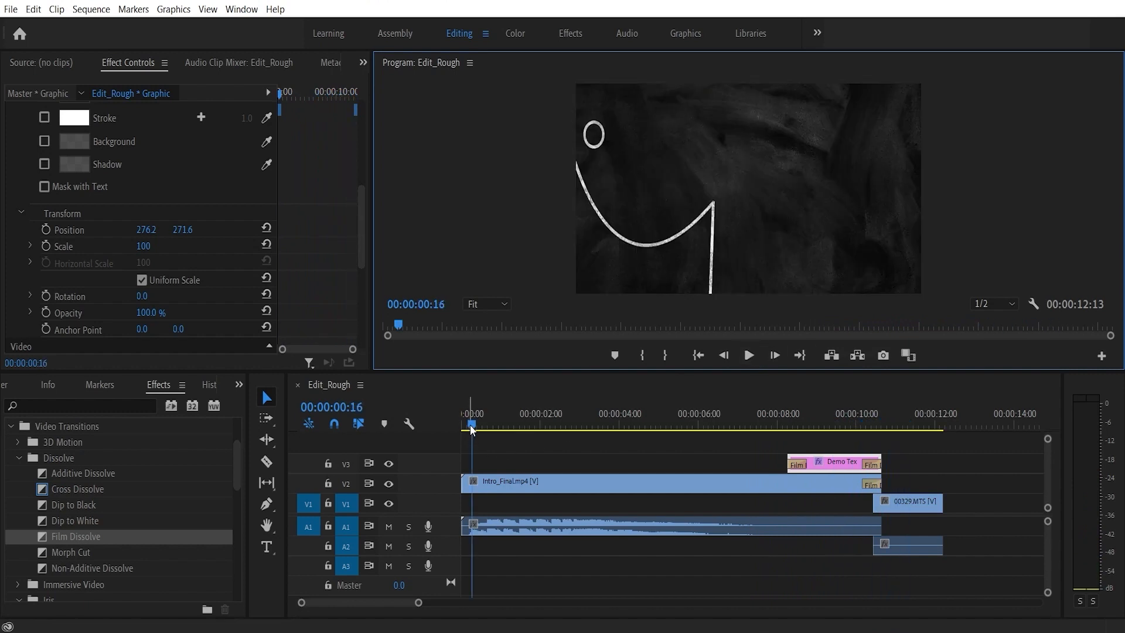
# Step: Save the project, and enlarge 00329.MTS uniformly to a scale of 191 at position 701, 916 to frame the player's face
pyautogui.click(907, 507)
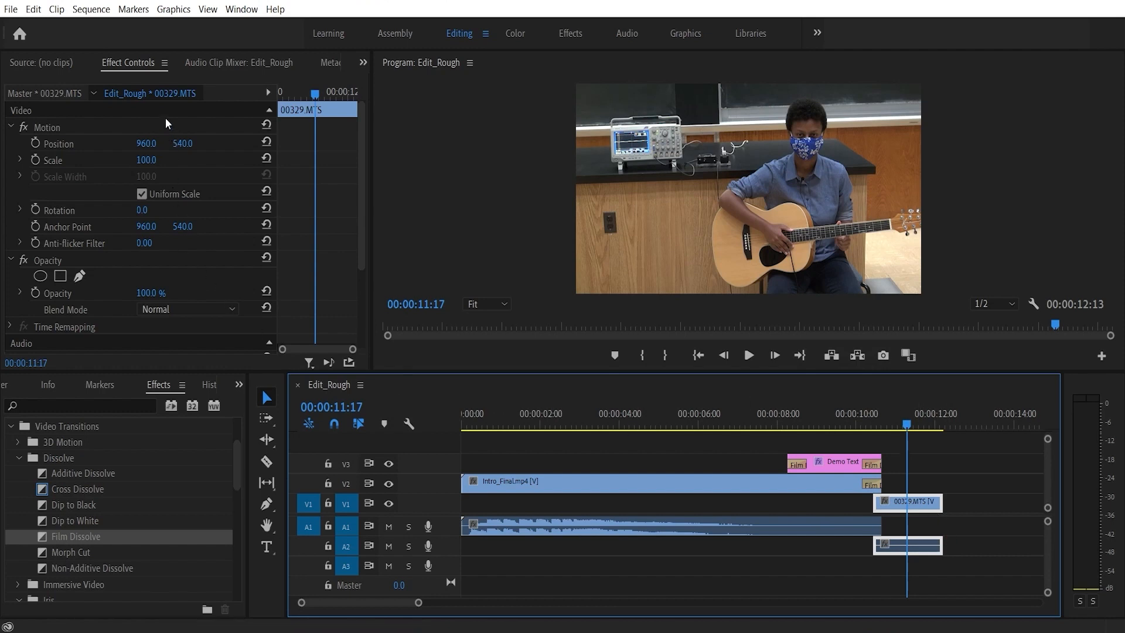
pyautogui.hotkey('ctrl', 's')
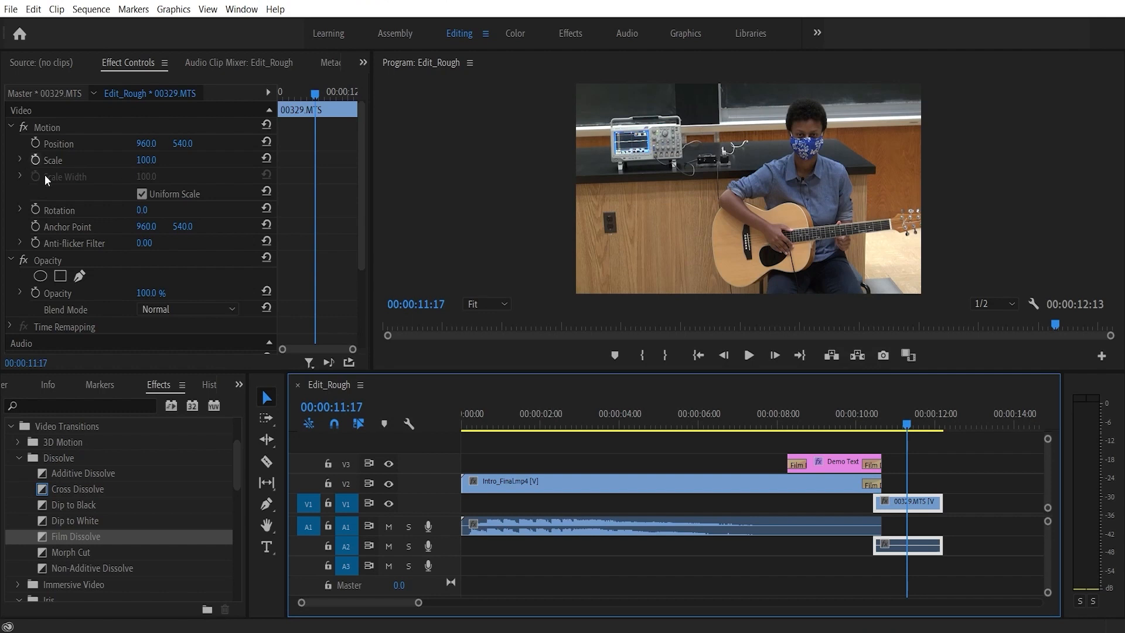
pyautogui.click(141, 194)
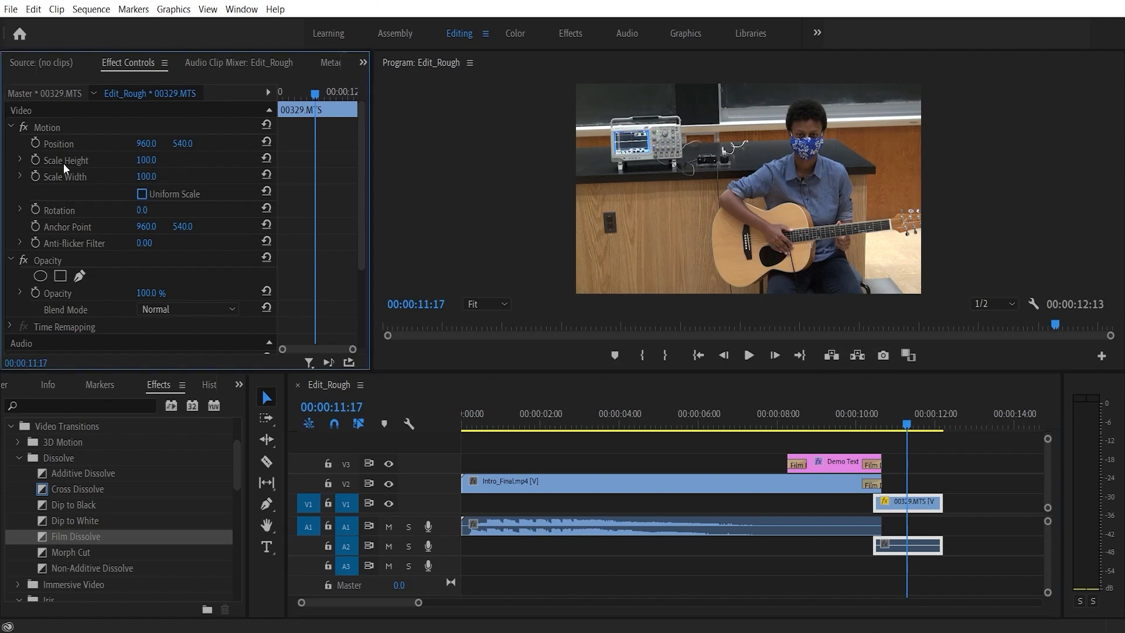
pyautogui.click(142, 195)
pyautogui.moveTo(146, 164); pyautogui.dragTo(216, 164)
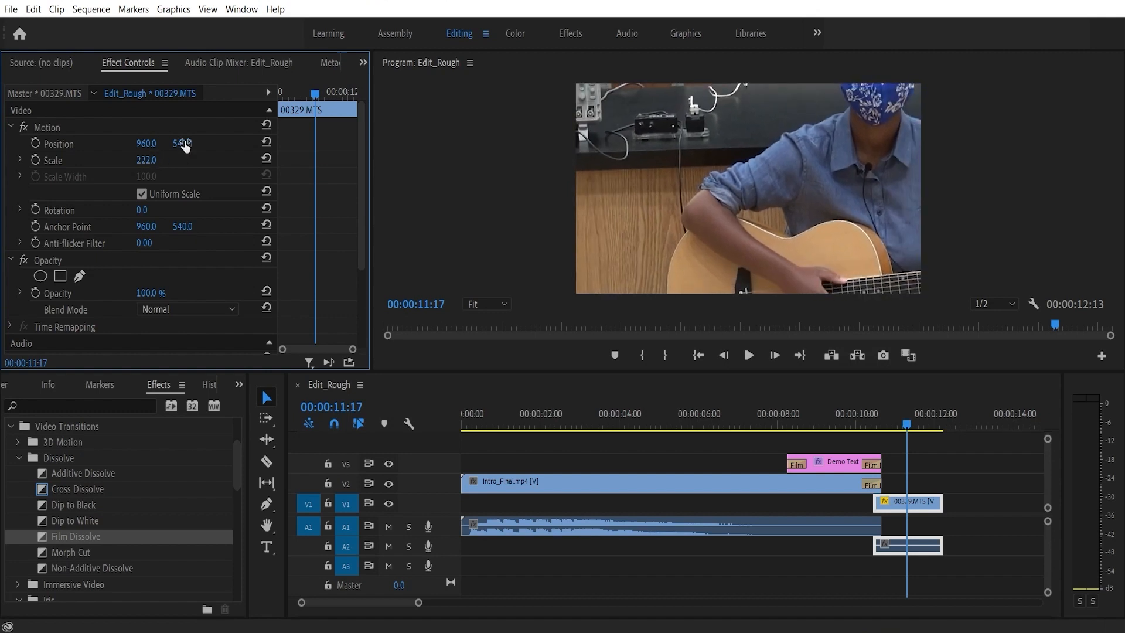
pyautogui.moveTo(182, 144)
pyautogui.mouseDown()
pyautogui.moveTo(172, 143)
pyautogui.moveTo(213, 143)
pyautogui.moveTo(123, 145)
pyautogui.moveTo(141, 160)
pyautogui.moveTo(128, 160)
pyautogui.moveTo(190, 143)
pyautogui.moveTo(177, 142)
pyautogui.mouseUp()
pyautogui.click(895, 427)
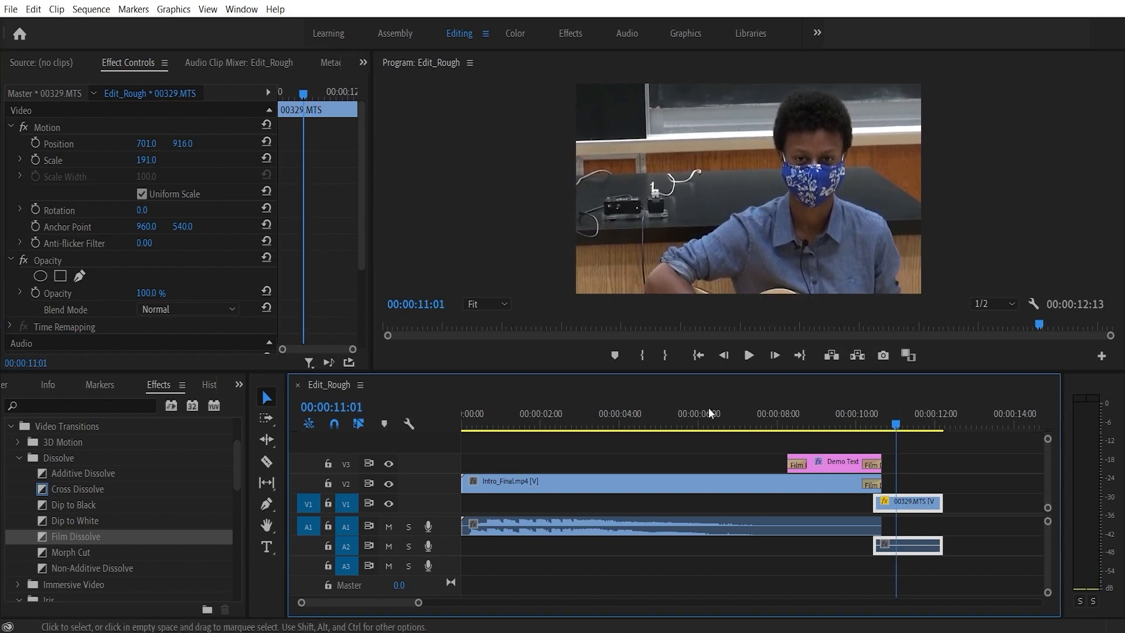